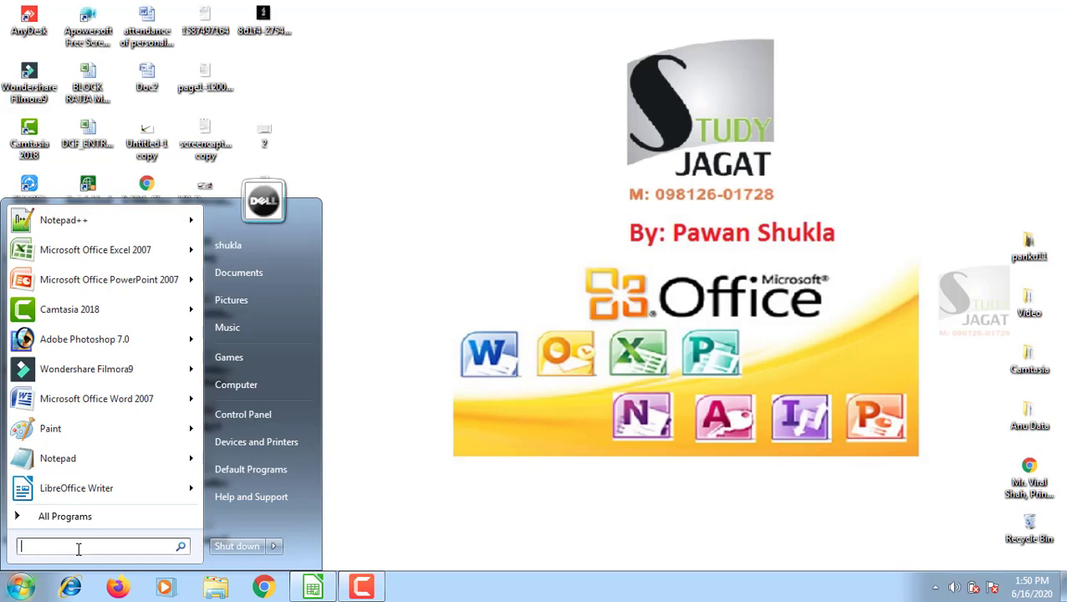
# Launch LibreOffice Calc from the Start menu's LibreOffice 6.4 folder to get a blank Untitled 3 spreadsheet.
pyautogui.write('cal')
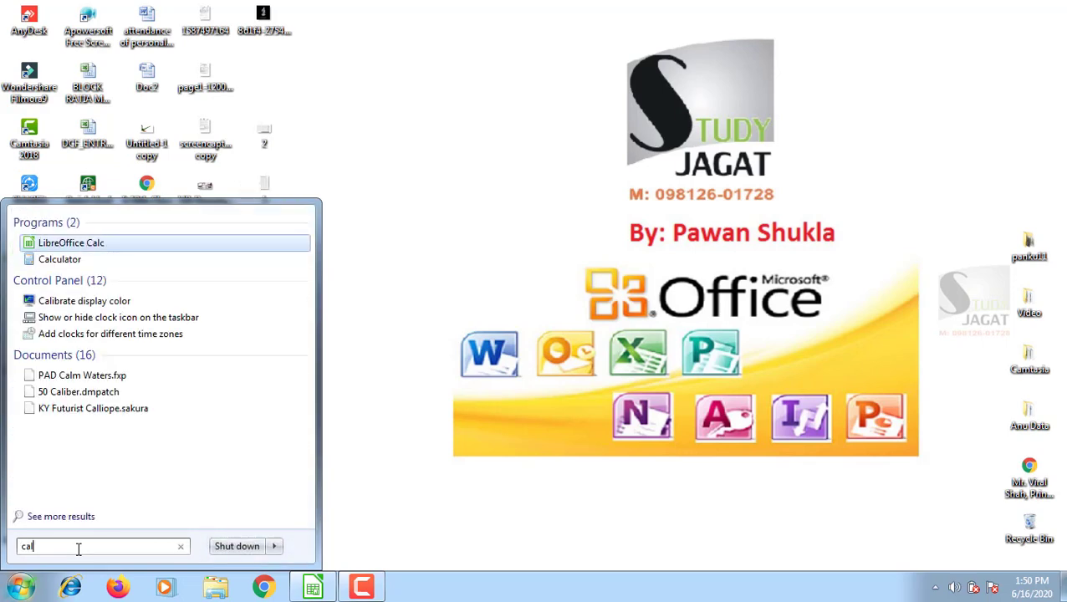
pyautogui.write('c')
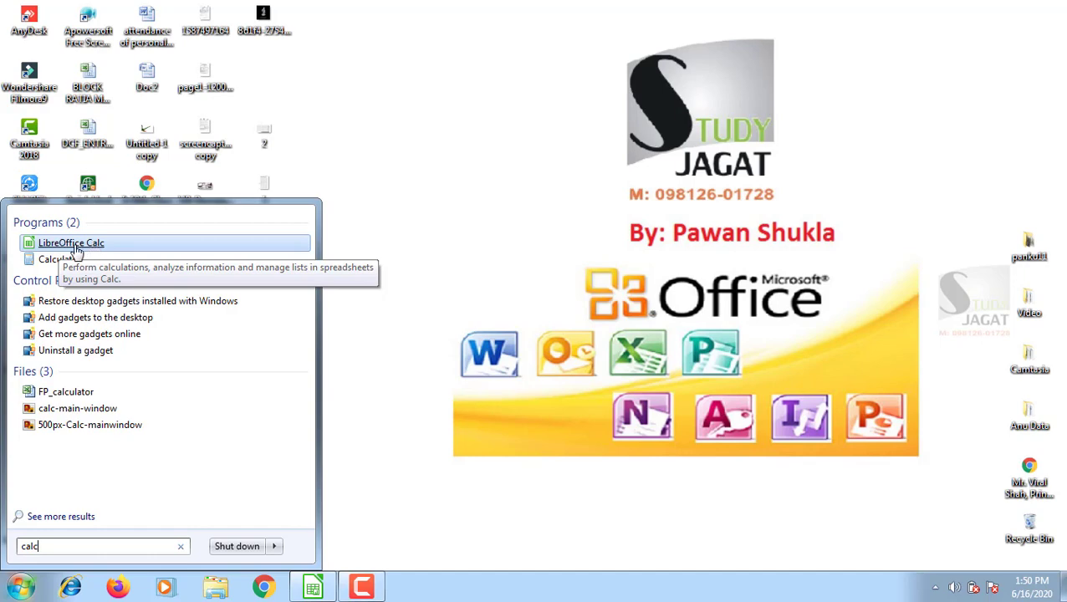
pyautogui.click(391, 203)
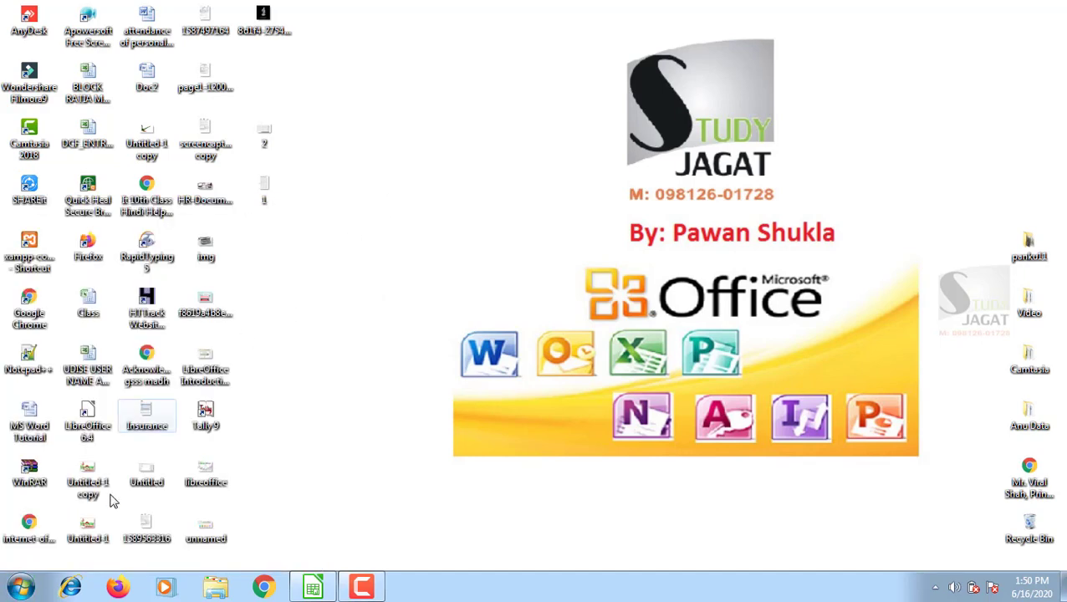
pyautogui.click(22, 585)
pyautogui.click(65, 516)
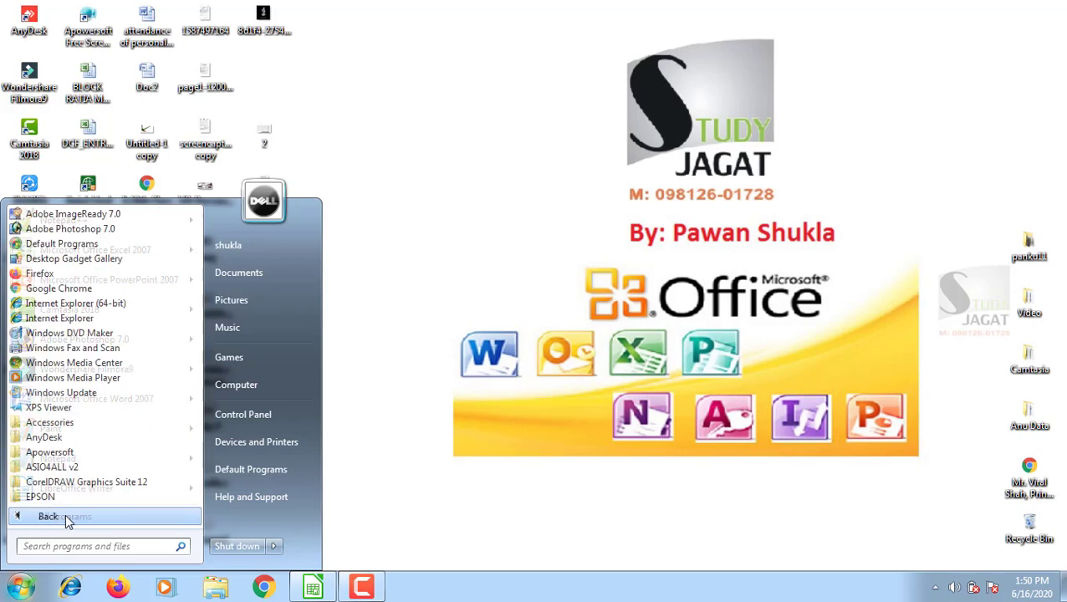
pyautogui.scroll(-4, 94, 453)
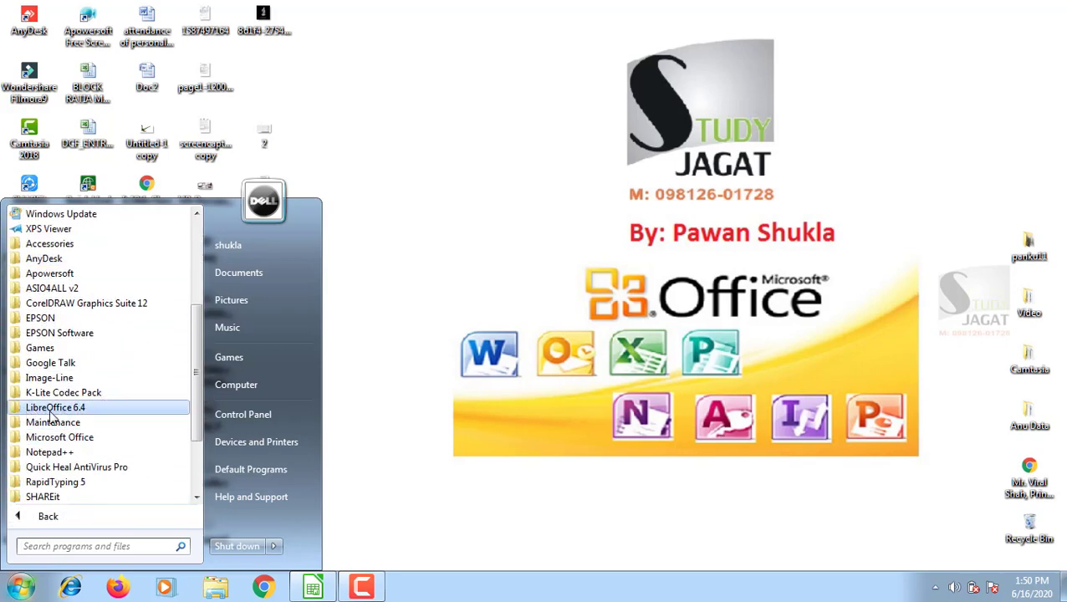
pyautogui.click(52, 410)
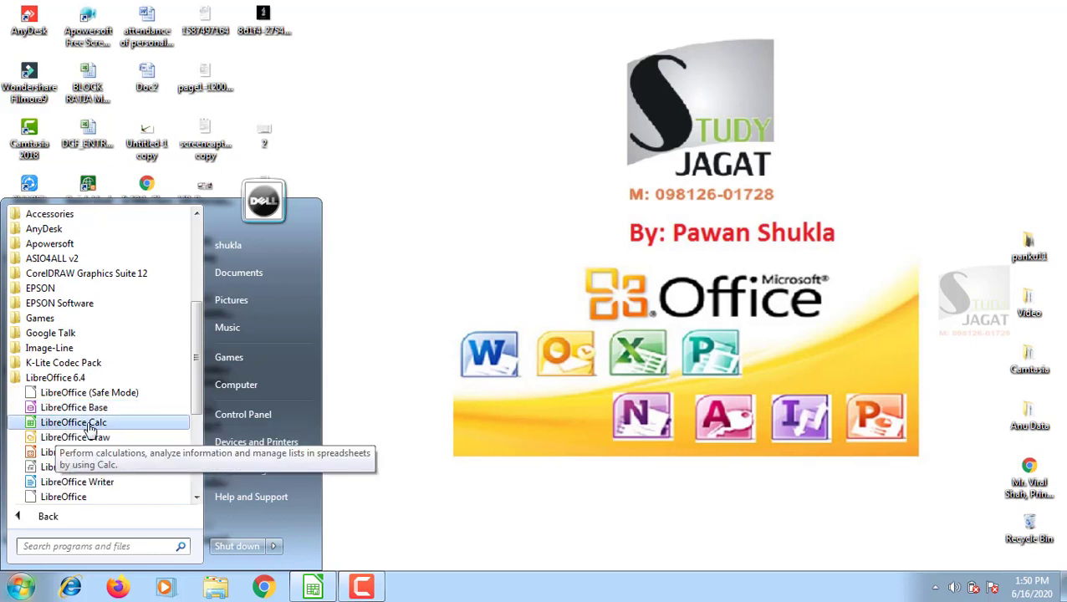
pyautogui.click(91, 423)
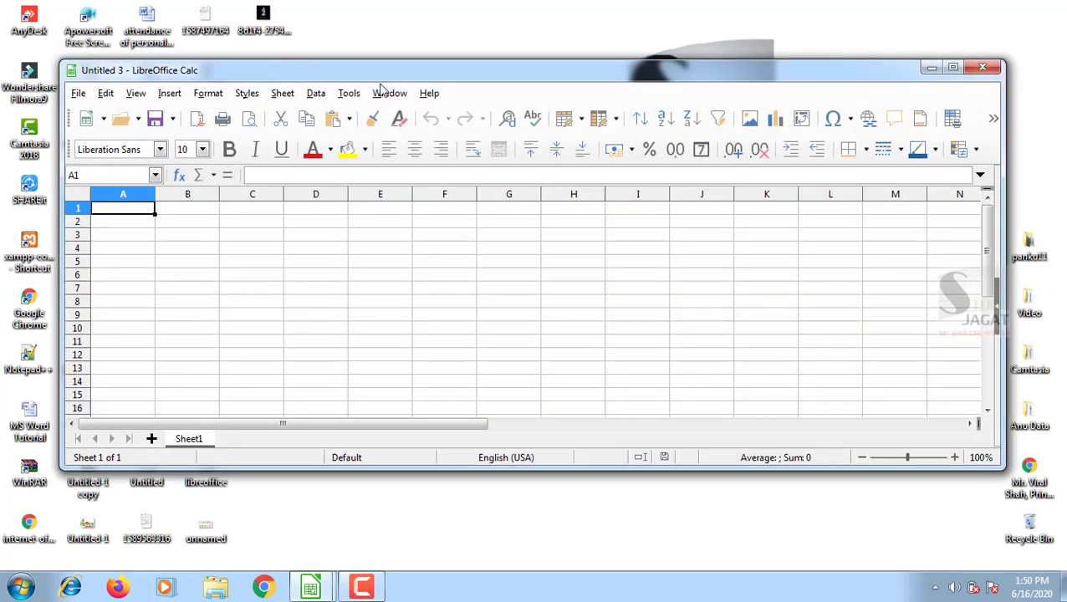
# Maximize the Calc window and switch to the Untitled 2 student marks spreadsheet.
pyautogui.moveTo(286, 75); pyautogui.dragTo(578, 102)
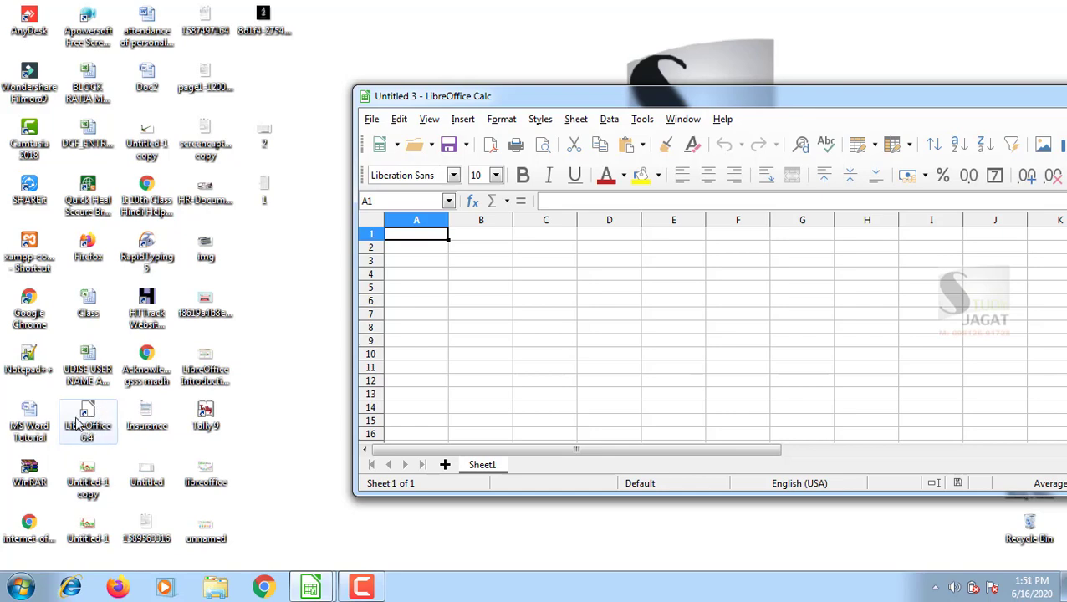
pyautogui.moveTo(941, 97); pyautogui.dragTo(681, 74)
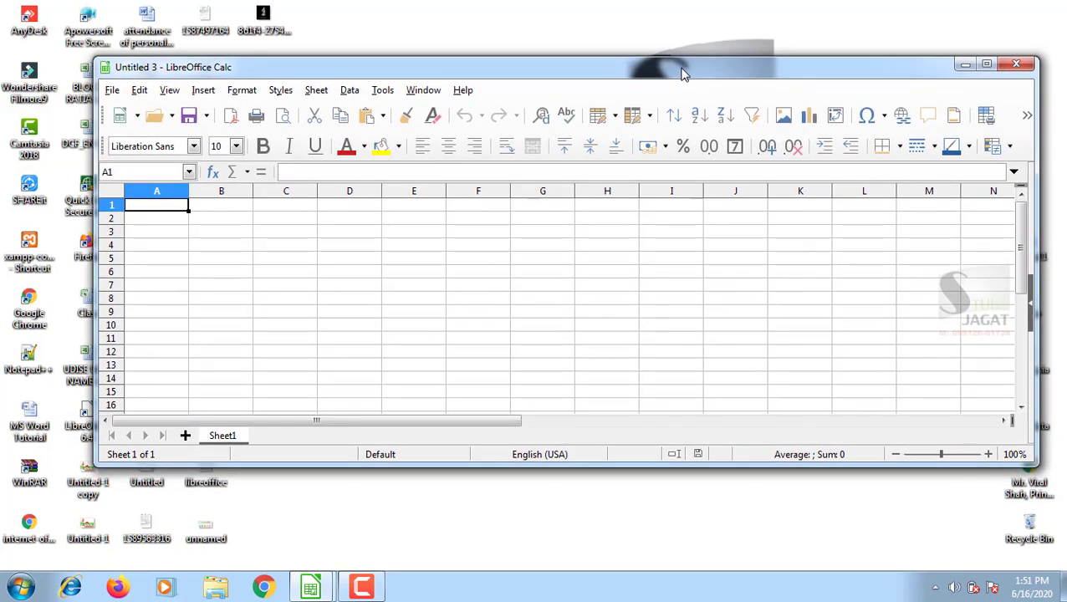
pyautogui.doubleClick(681, 67)
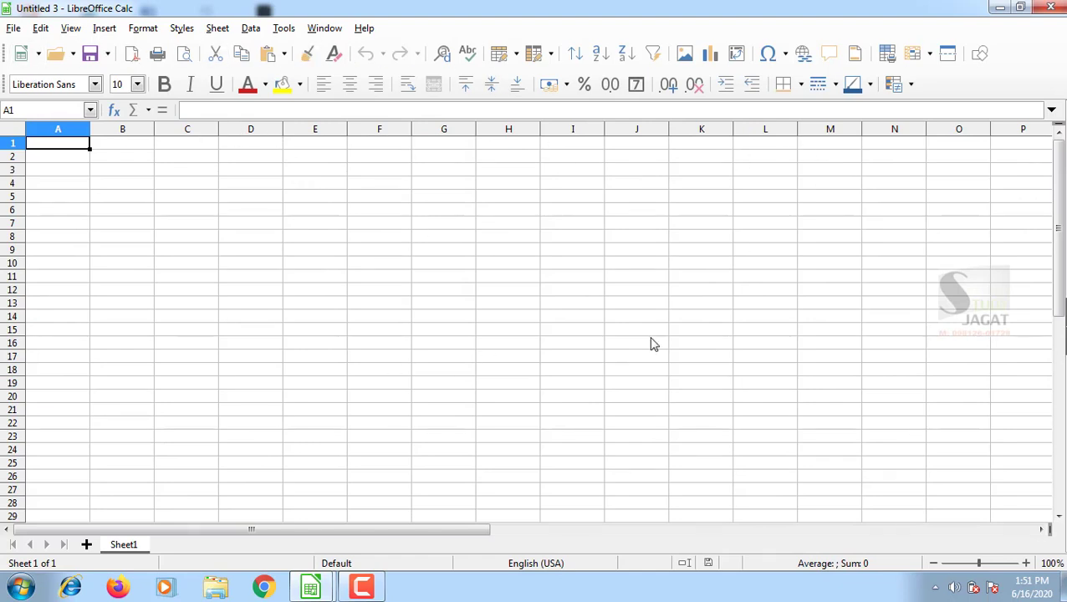
pyautogui.moveTo(310, 585)
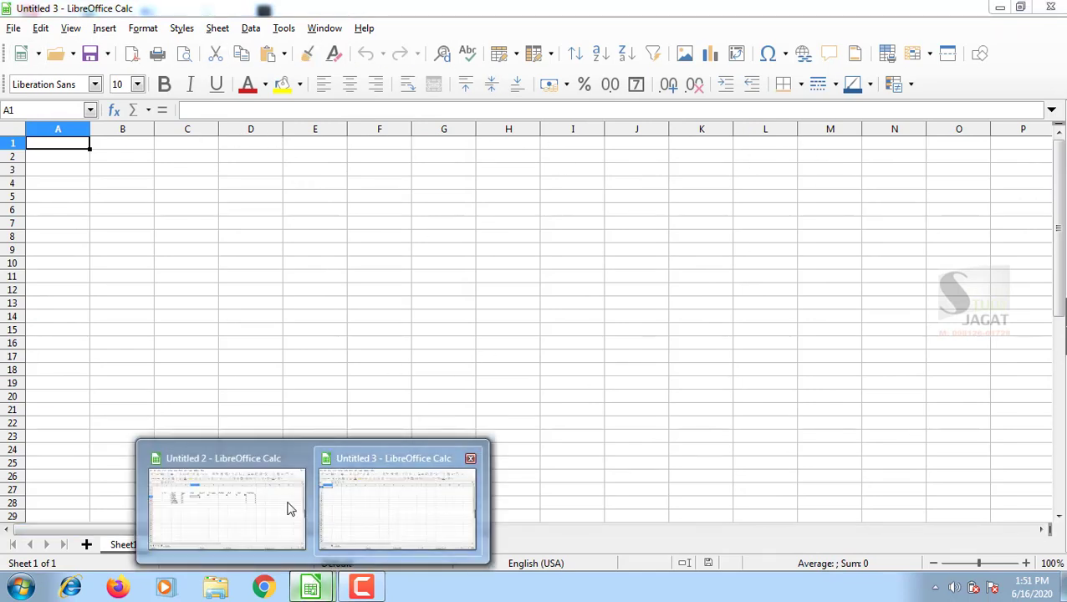
pyautogui.click(195, 517)
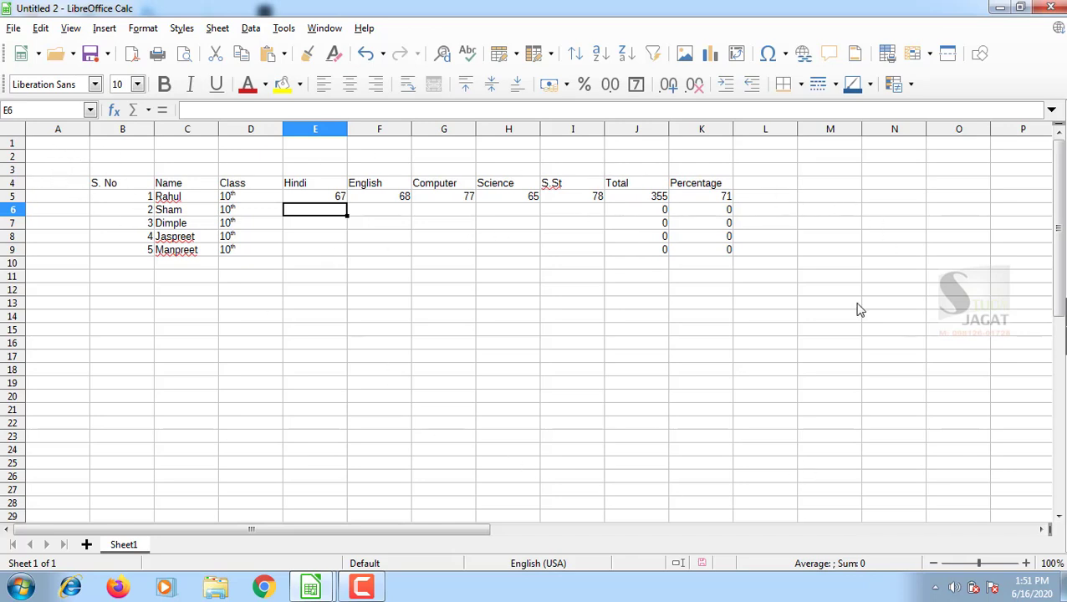
pyautogui.click(372, 129)
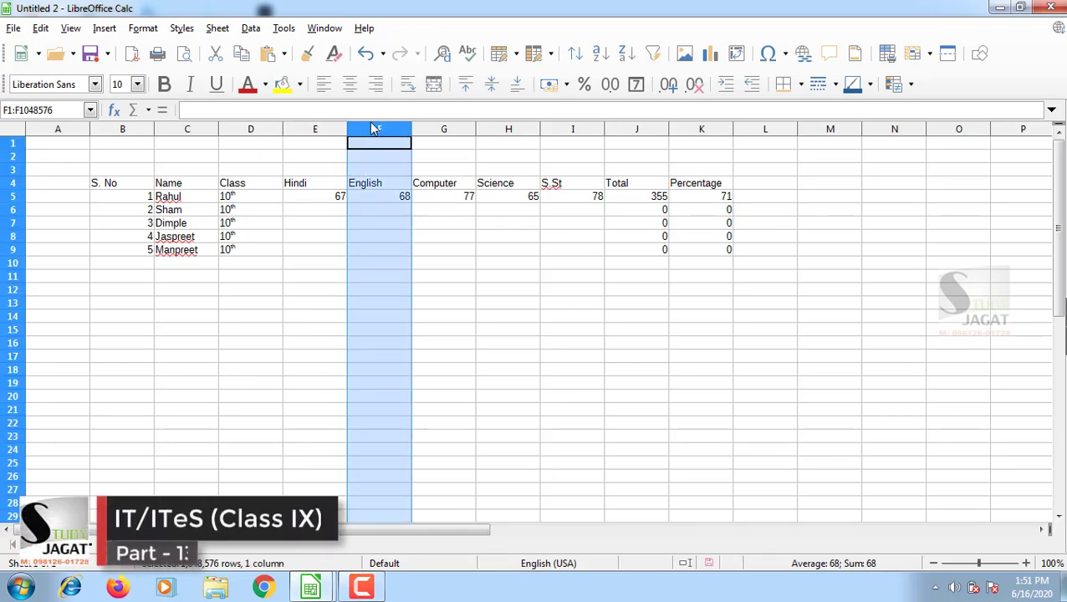
pyautogui.moveTo(371, 125); pyautogui.dragTo(571, 131)
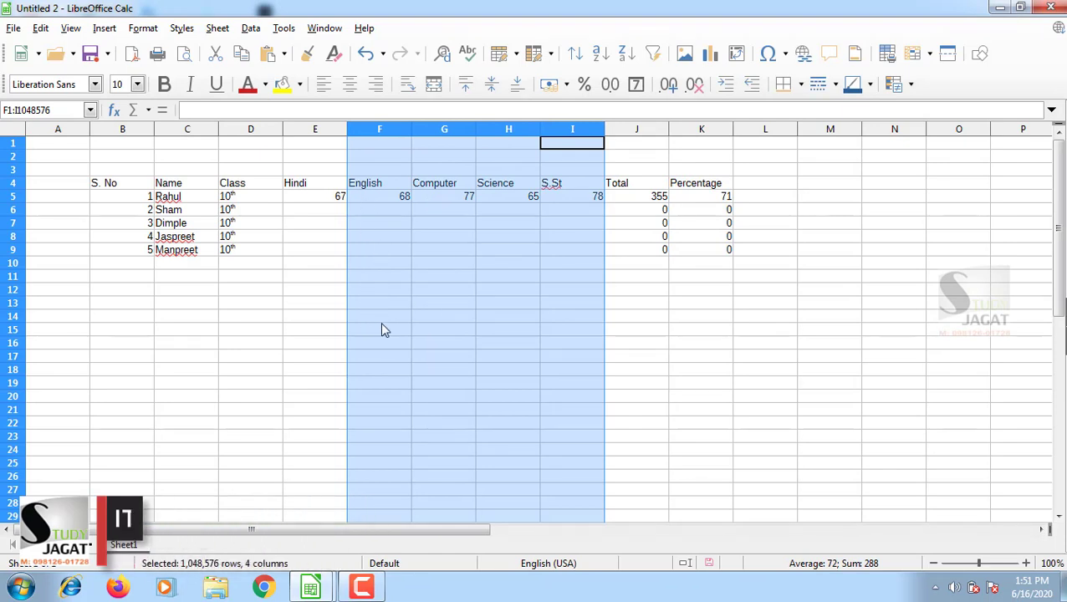
pyautogui.click(12, 289)
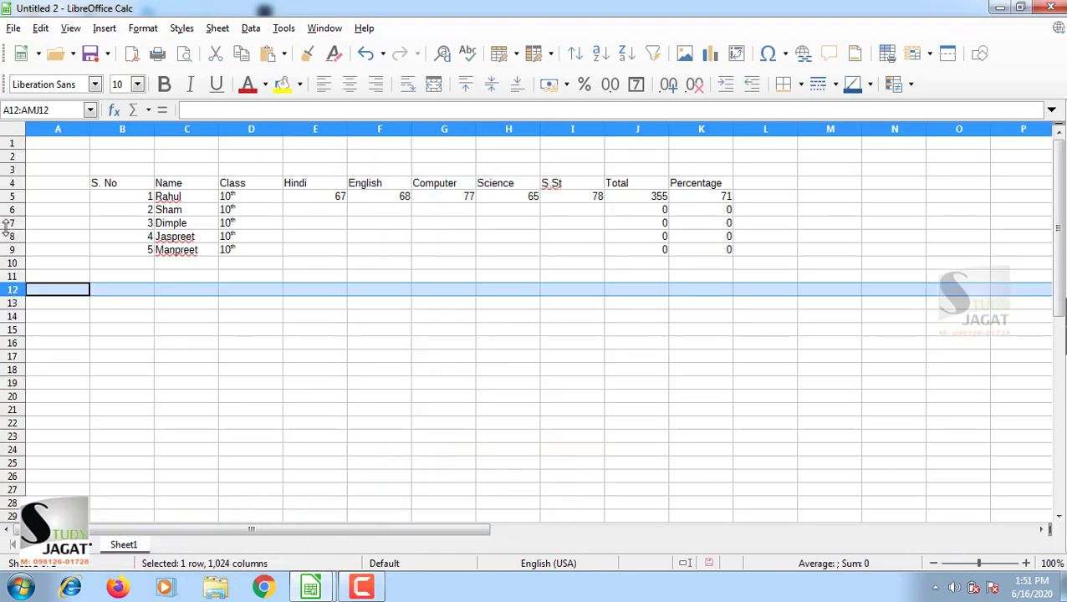
pyautogui.moveTo(10, 226); pyautogui.dragTo(10, 316)
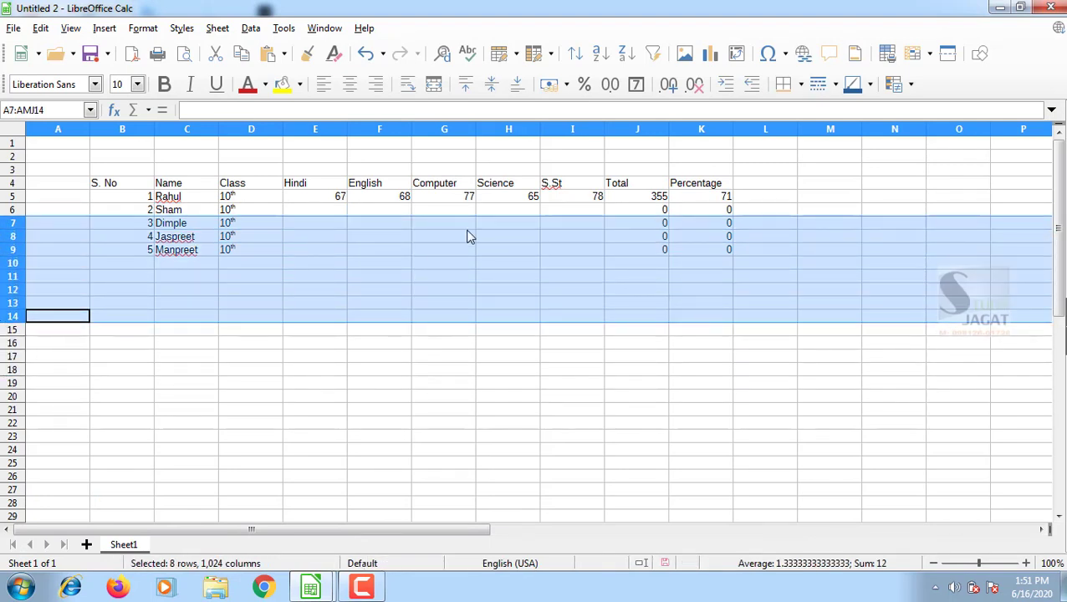
pyautogui.click(436, 235)
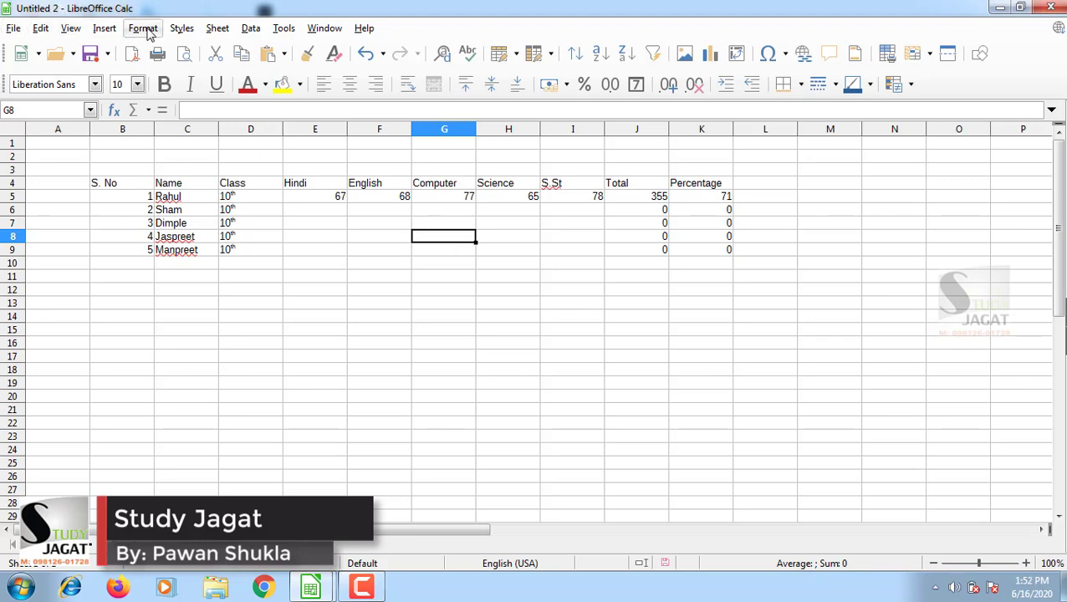
pyautogui.click(15, 34)
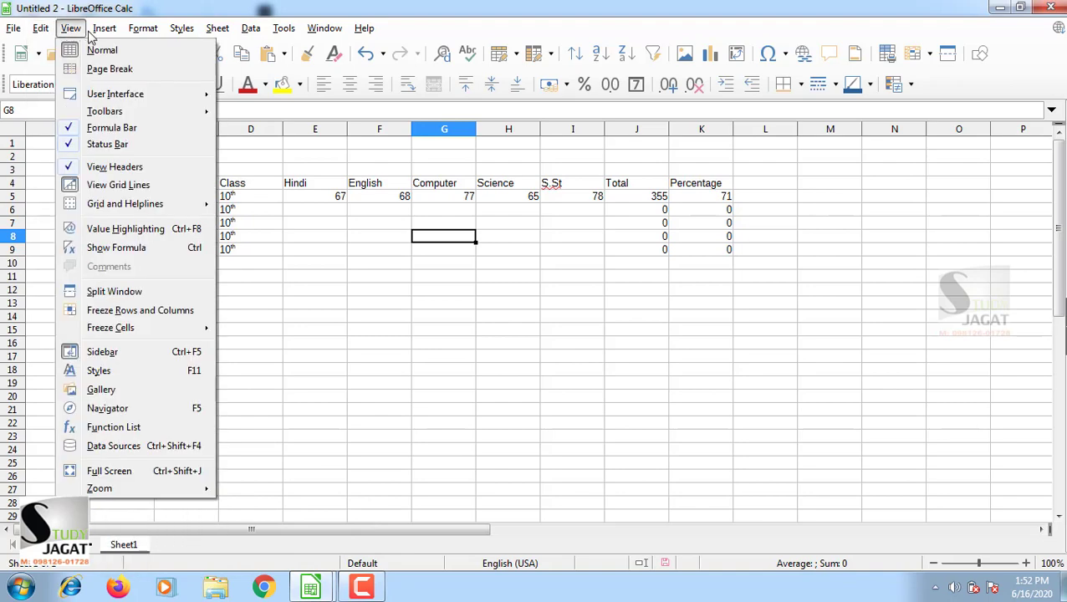
pyautogui.moveTo(105, 27)
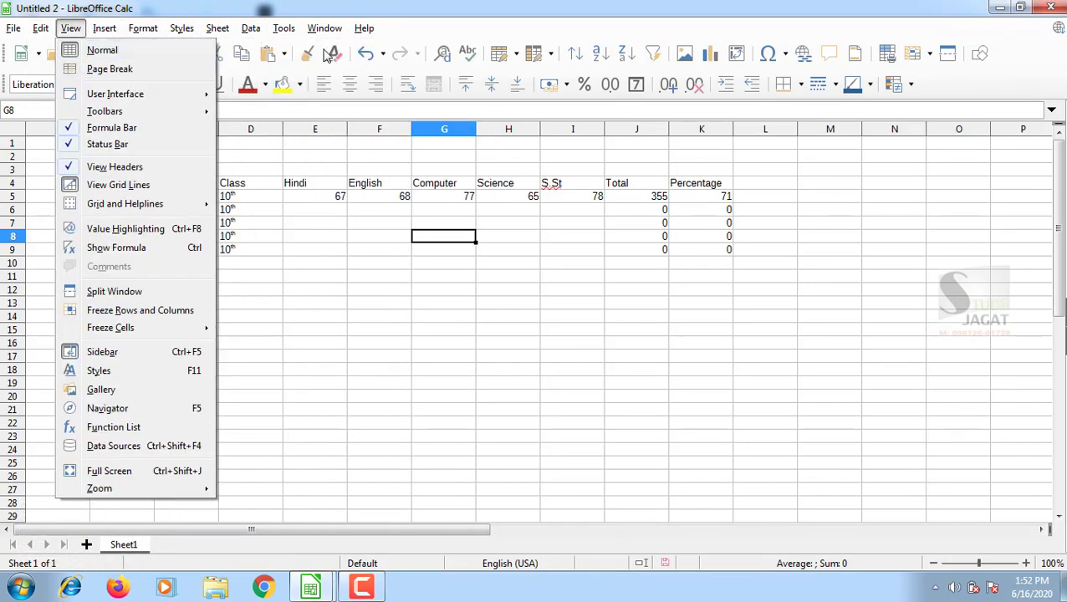
pyautogui.click(1001, 50)
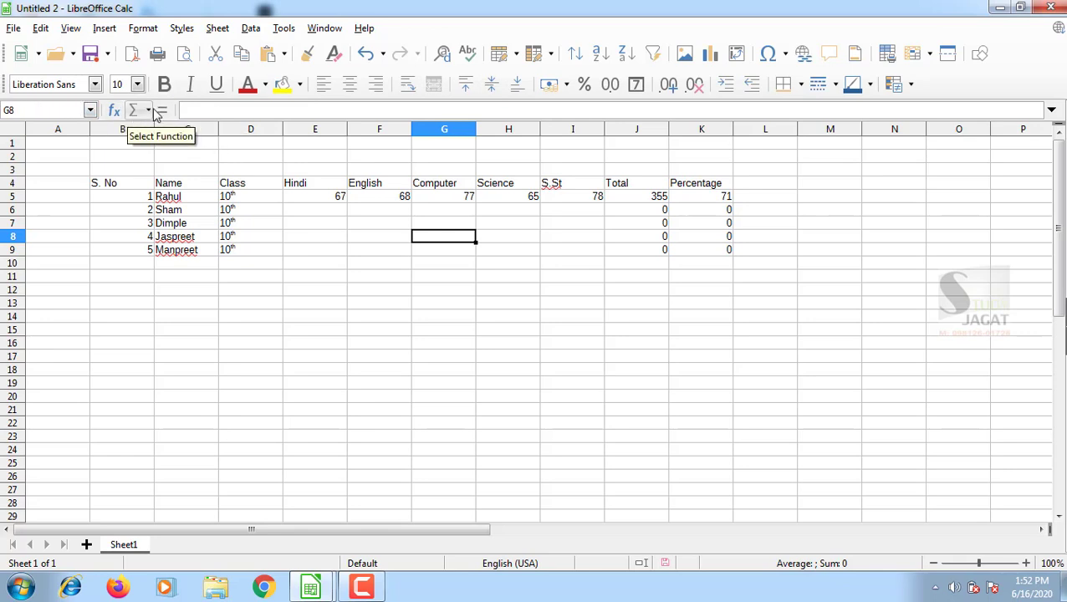
# Select the zero Total and Percentage cells for rows 6–10 (J6:L10).
pyautogui.click(38, 110)
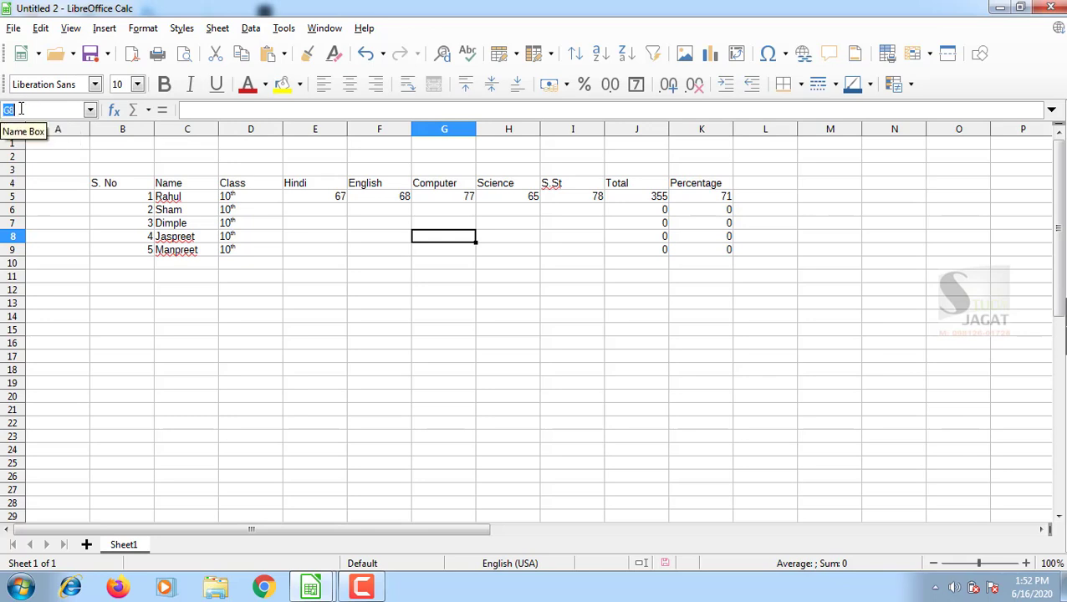
pyautogui.click(20, 109)
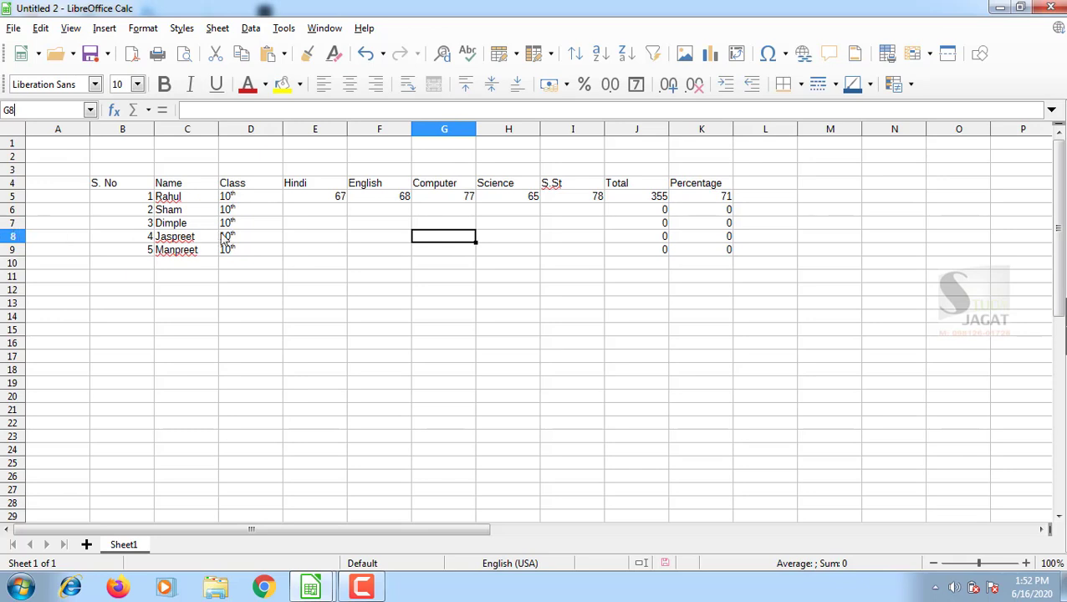
pyautogui.click(452, 321)
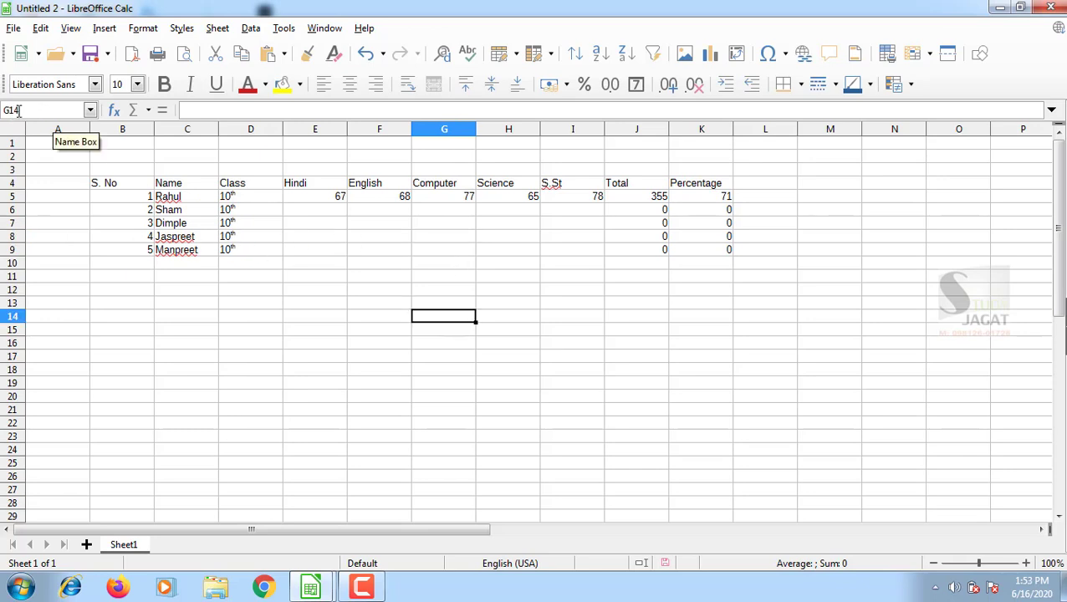
pyautogui.click(220, 304)
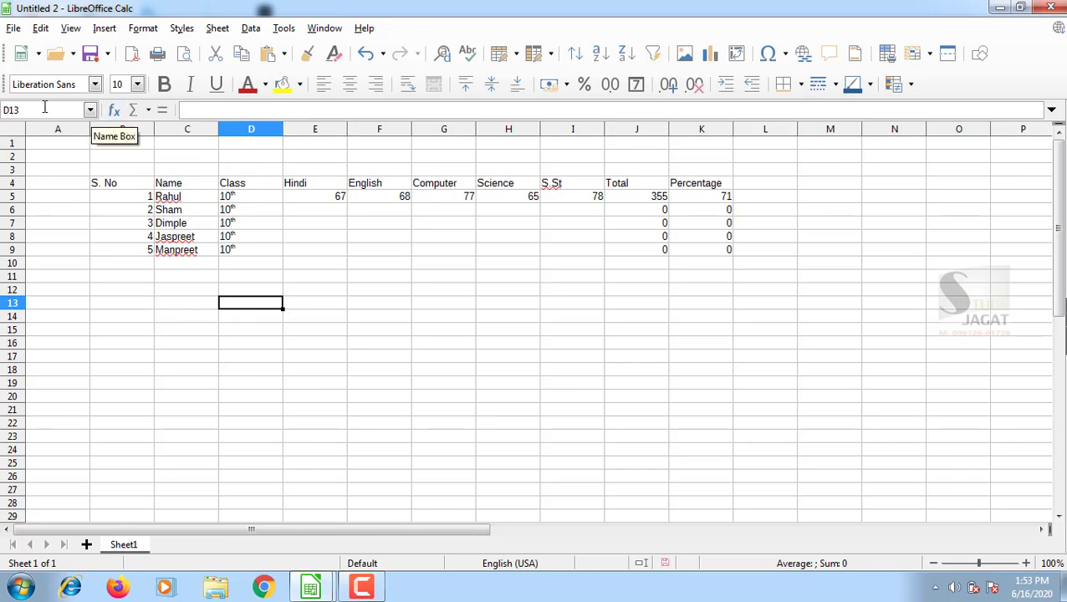
pyautogui.click(202, 316)
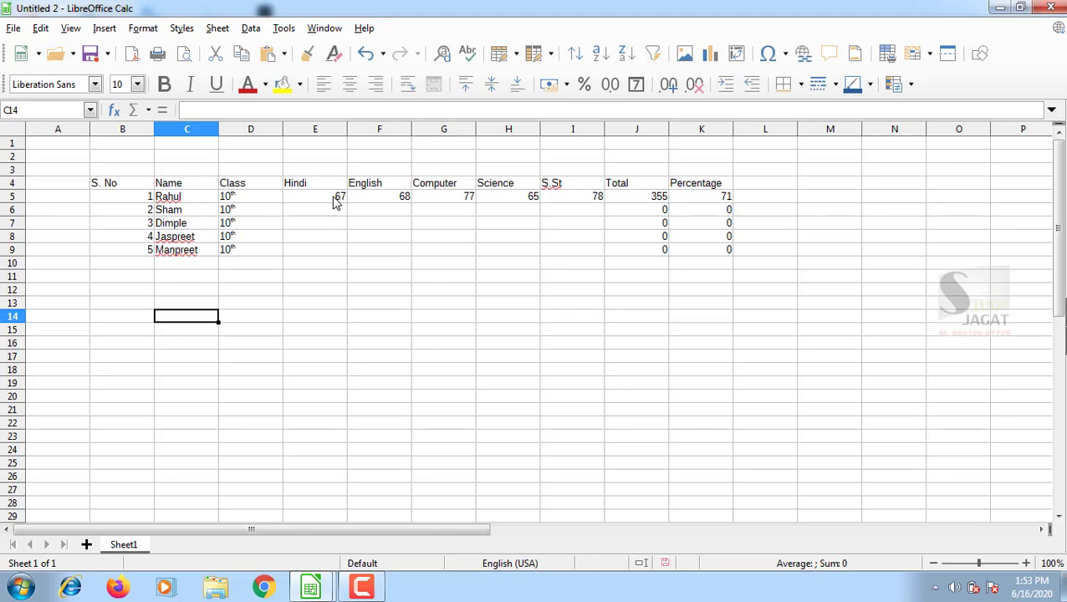
pyautogui.moveTo(654, 213); pyautogui.dragTo(759, 272)
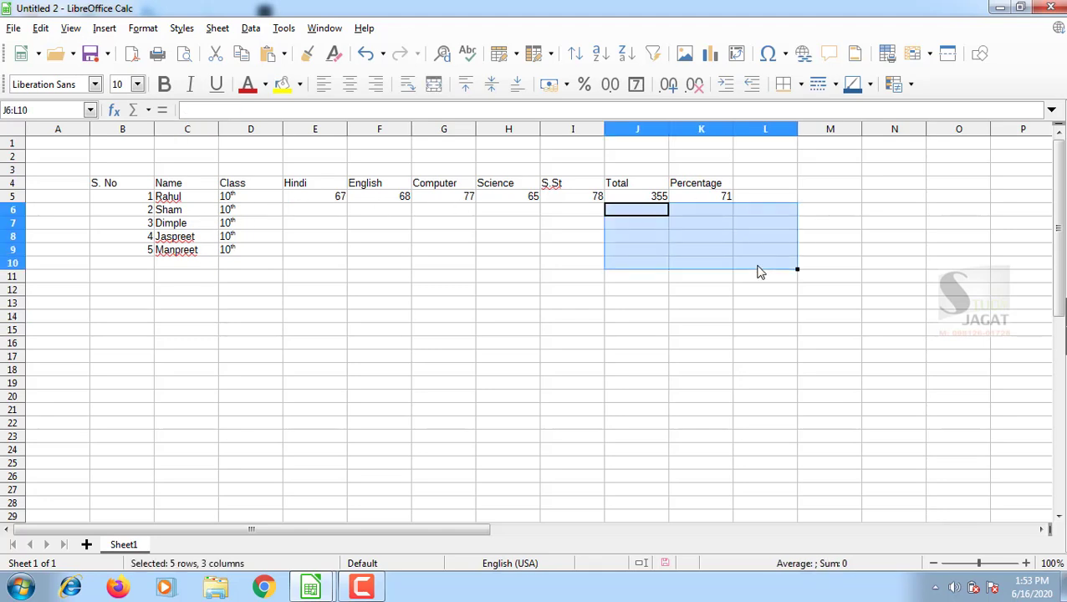
# Clear the selected zero totals and percentages and move to the row 6 Hindi cell E6.
pyautogui.press('Delete')
pyautogui.press('Left')
pyautogui.press('Left')
pyautogui.press('Left')
pyautogui.press('Left')
pyautogui.press('Left')
pyautogui.press('Left')
pyautogui.press('Left')
pyautogui.press('Right')
pyautogui.press('Right')
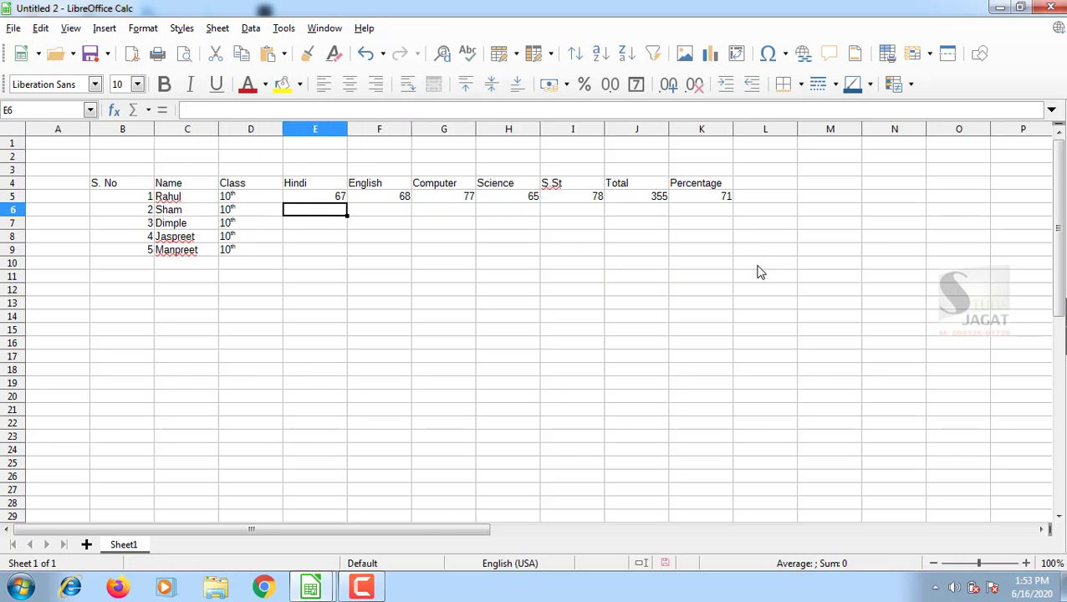
pyautogui.press('Right')
pyautogui.press('Left')
# Enter the row 6 student's marks 45, 78, 66, 89 and 56 for Hindi through S.St.
pyautogui.write('45')
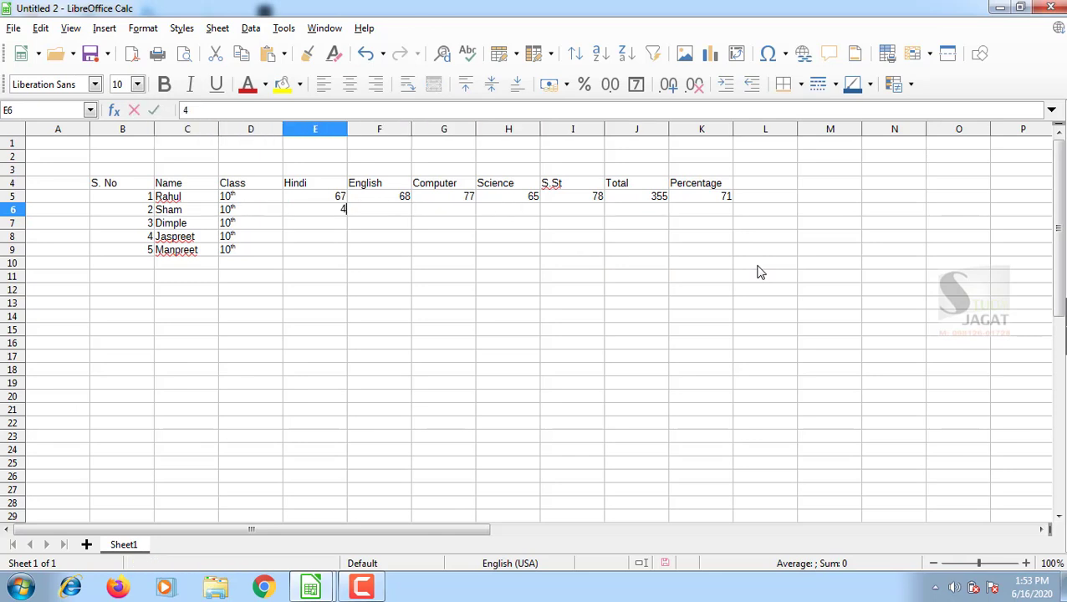
pyautogui.press('Tab')
pyautogui.write('78')
pyautogui.press('Tab')
pyautogui.write('66')
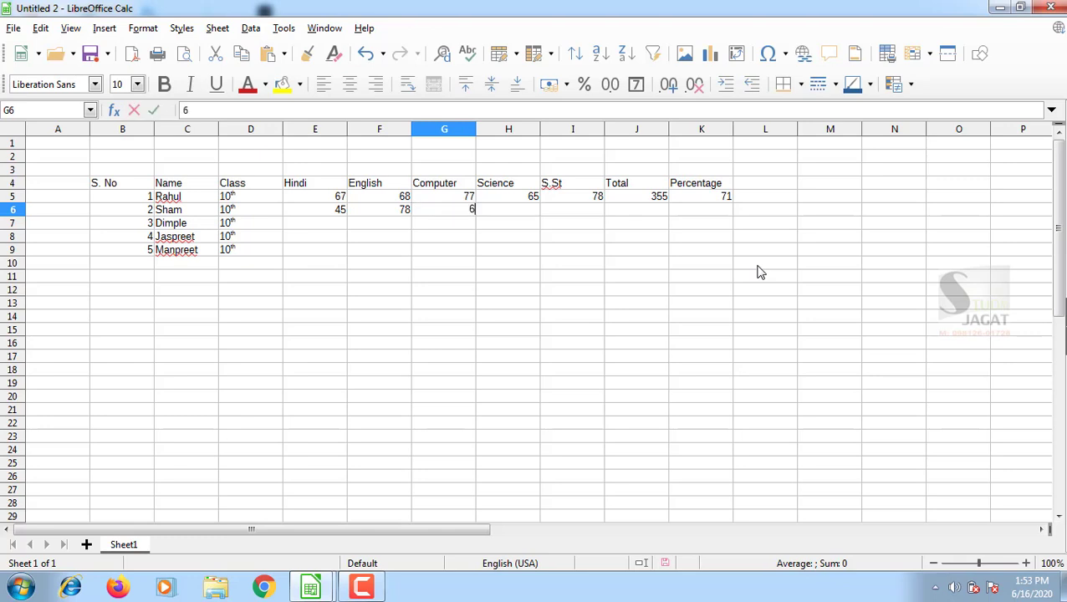
pyautogui.press('Tab')
pyautogui.write('89')
pyautogui.press('Tab')
pyautogui.write('56')
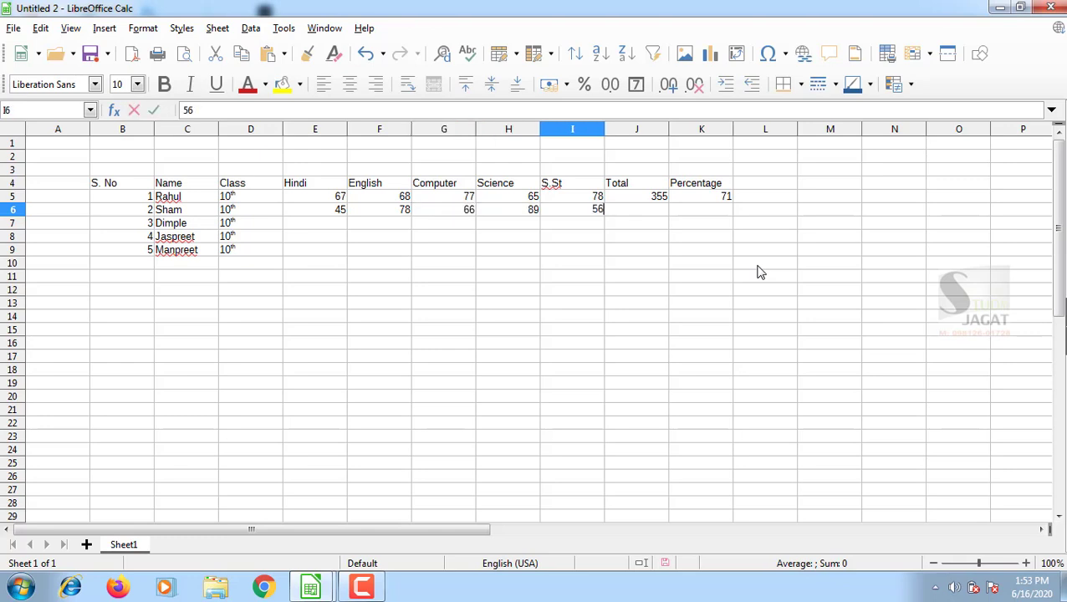
pyautogui.press('Tab')
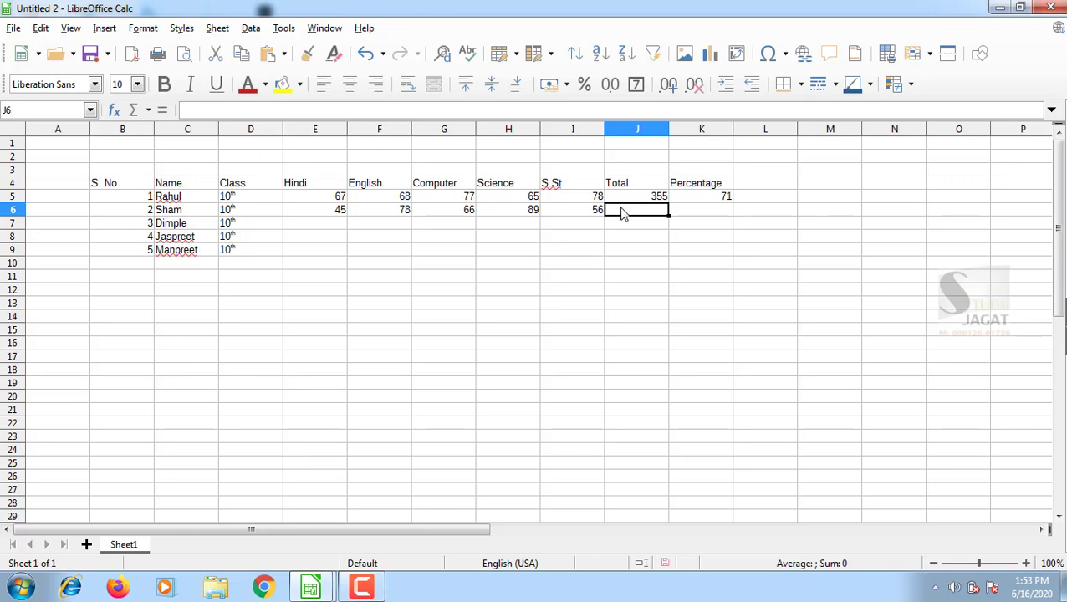
# Enter =sum(E6:I6) in J6 so the row 6 total shows 334.
pyautogui.click(197, 109)
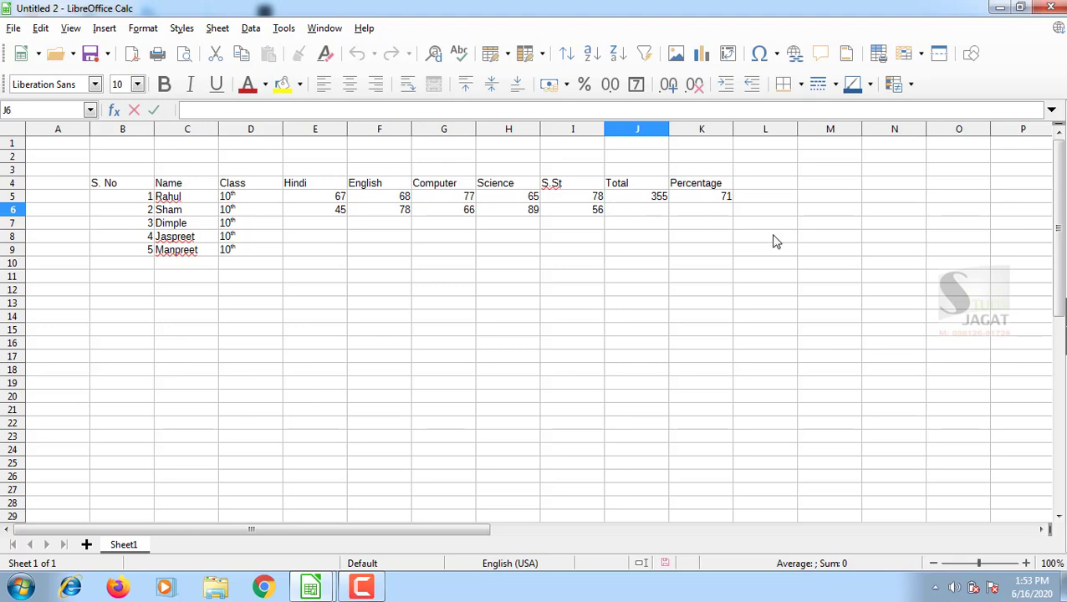
pyautogui.write('=su')
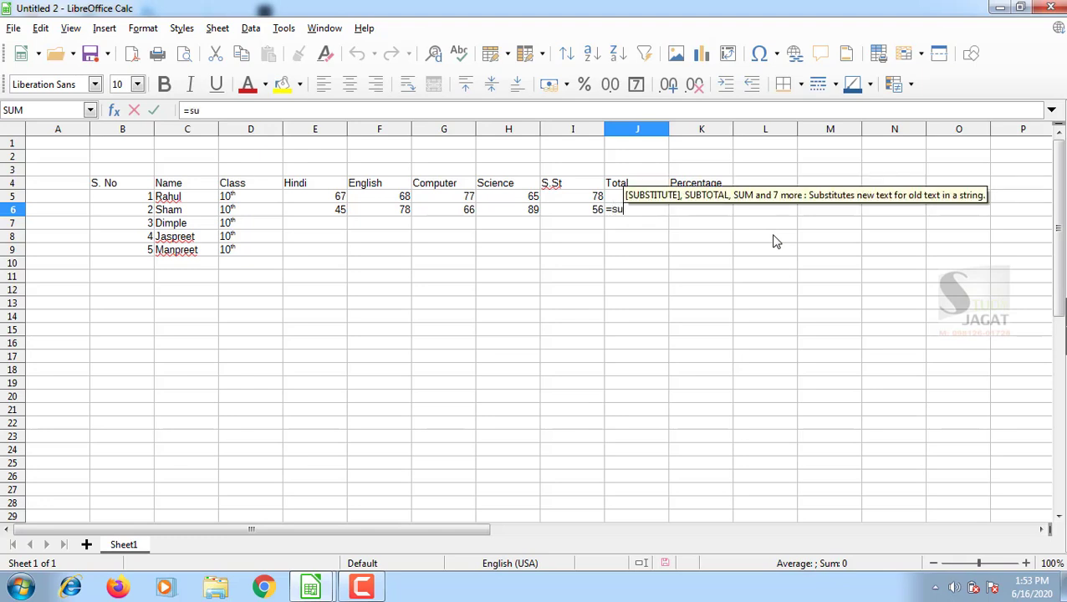
pyautogui.write('m(')
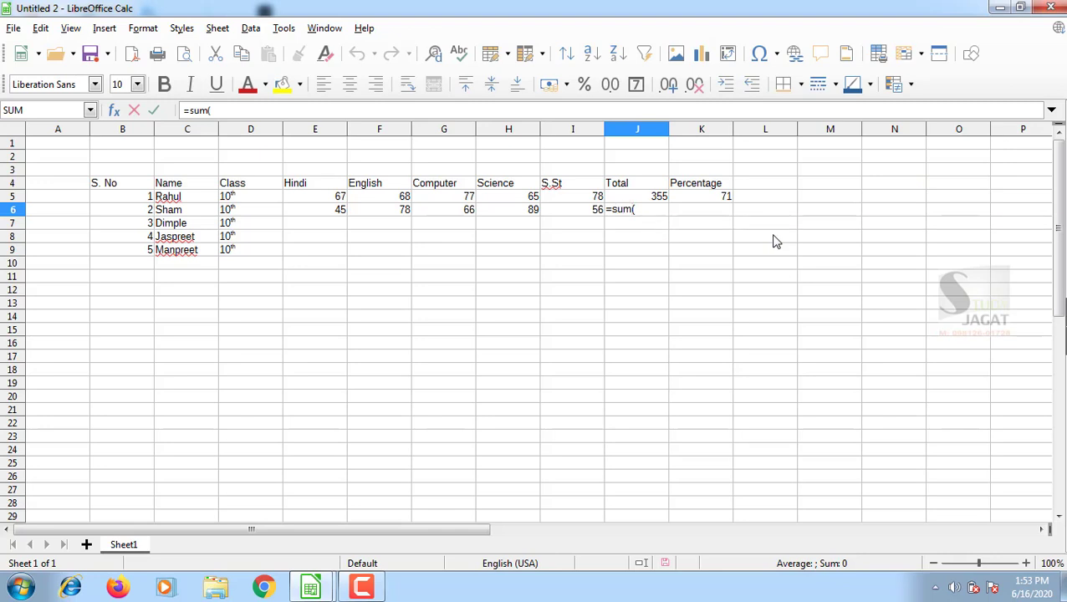
pyautogui.moveTo(300, 210); pyautogui.dragTo(662, 208)
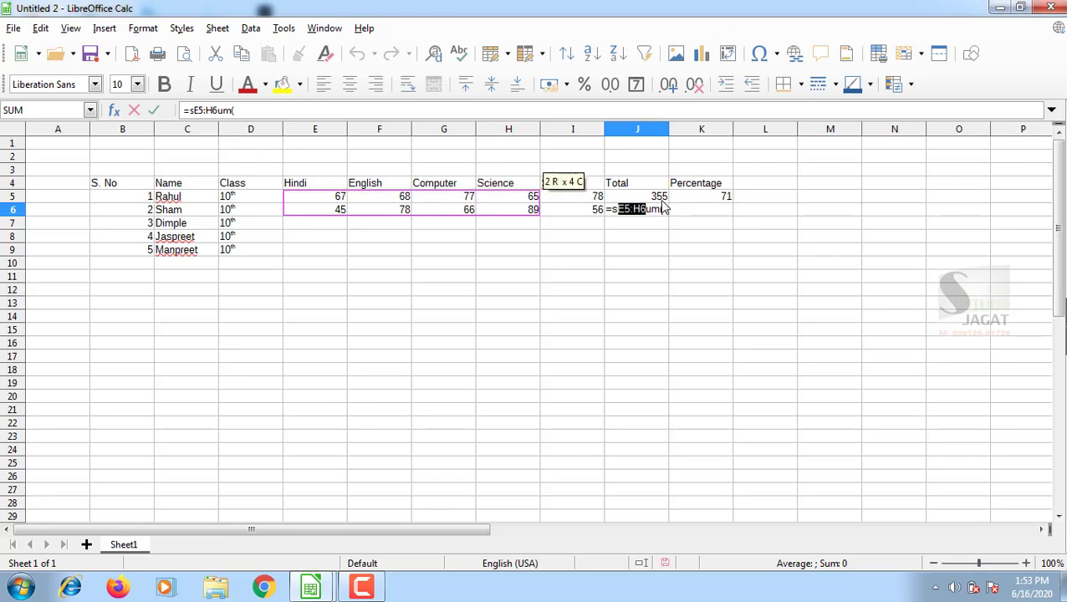
pyautogui.press('BackSpace')
pyautogui.press('BackSpace')
pyautogui.press('BackSpace')
pyautogui.press('BackSpace')
pyautogui.press('BackSpace')
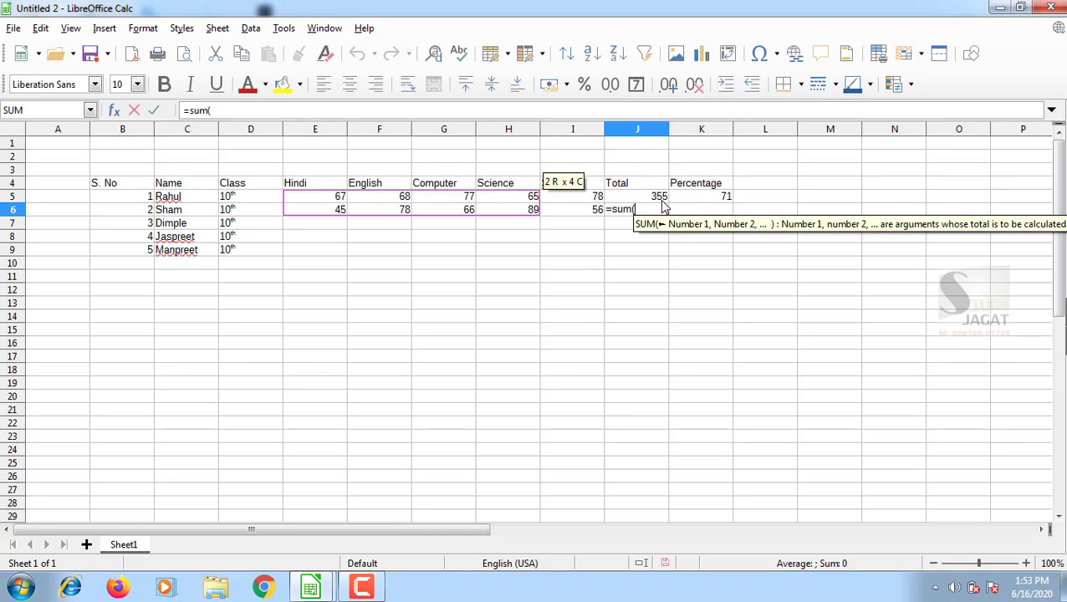
pyautogui.moveTo(302, 213); pyautogui.dragTo(575, 212)
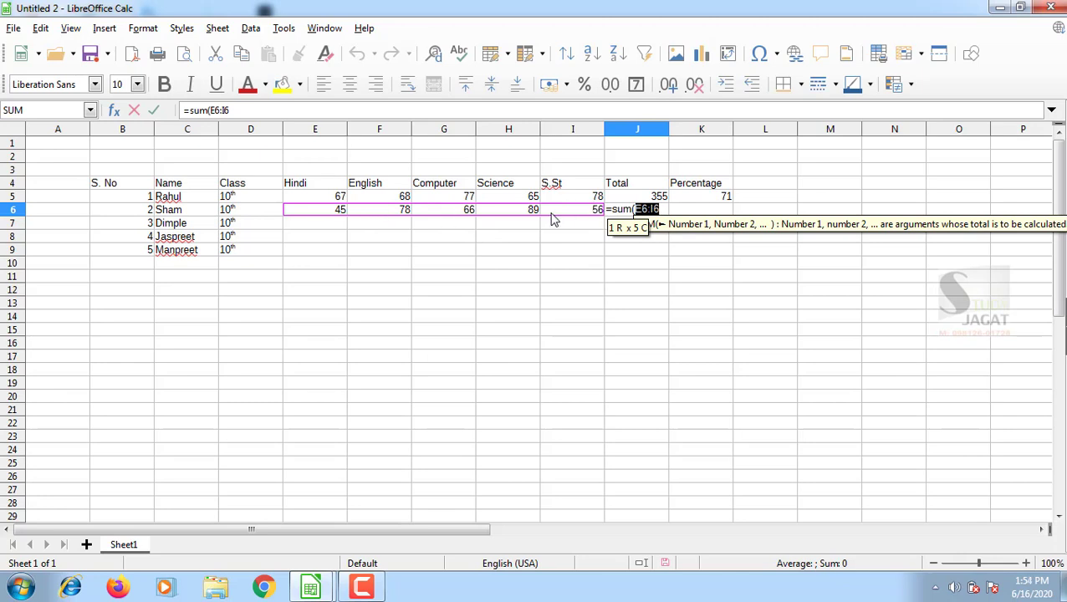
pyautogui.click(661, 209)
pyautogui.write(')')
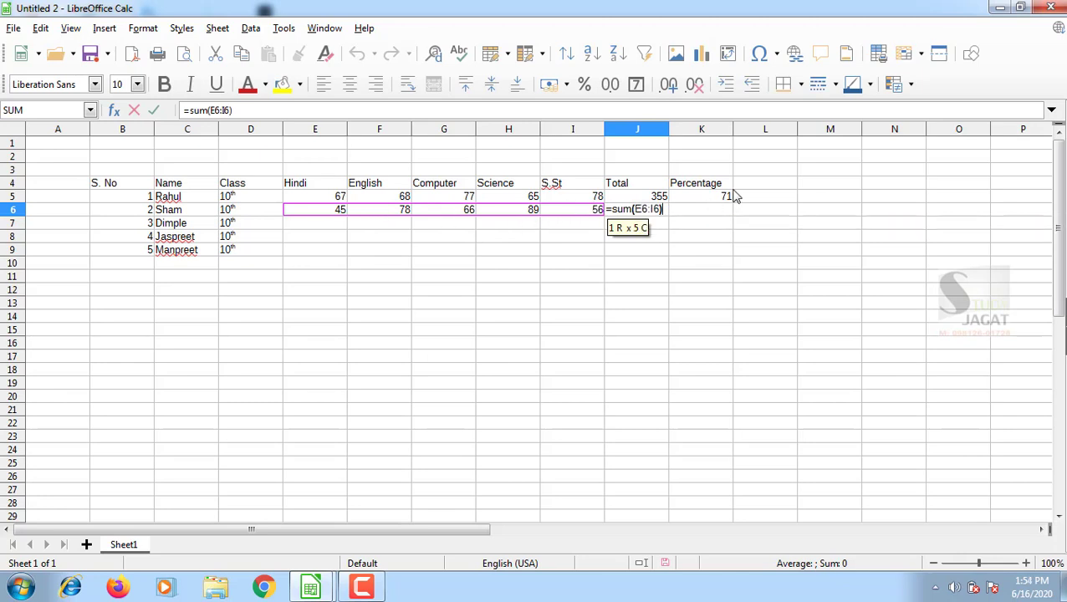
pyautogui.press('Return')
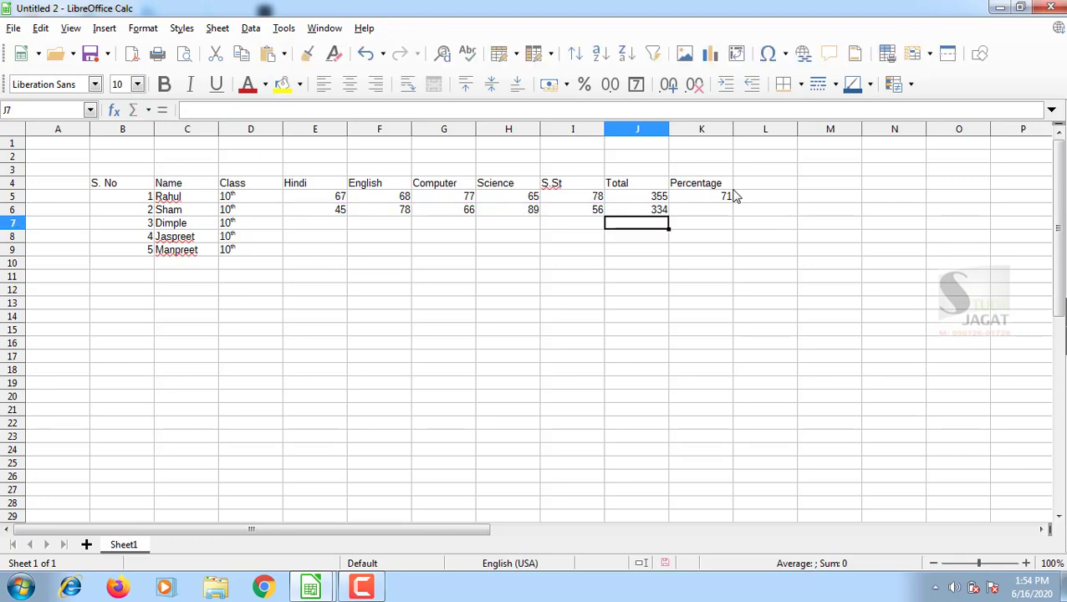
# Give percentage cell K6 the formula =J6*100/500, showing 66.8.
pyautogui.press('Up')
pyautogui.press('Right')
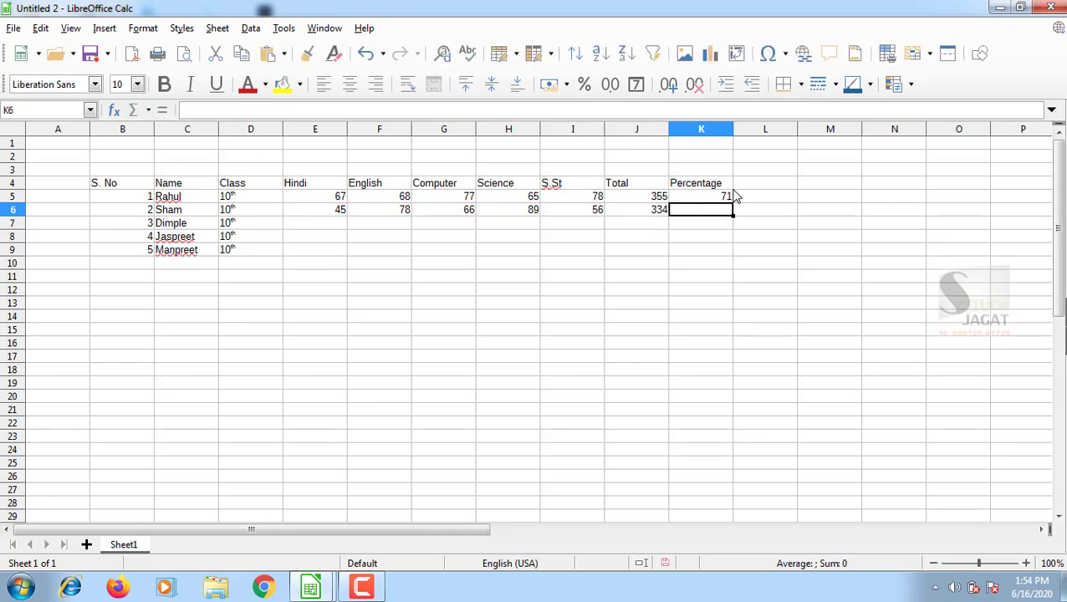
pyautogui.write('=')
pyautogui.press('Left')
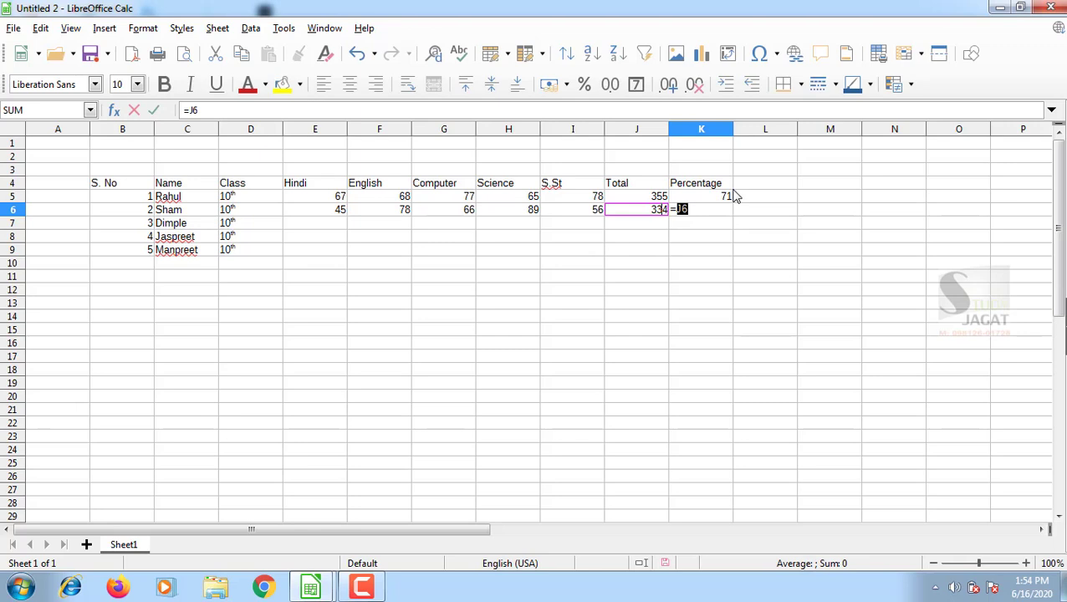
pyautogui.write('*100')
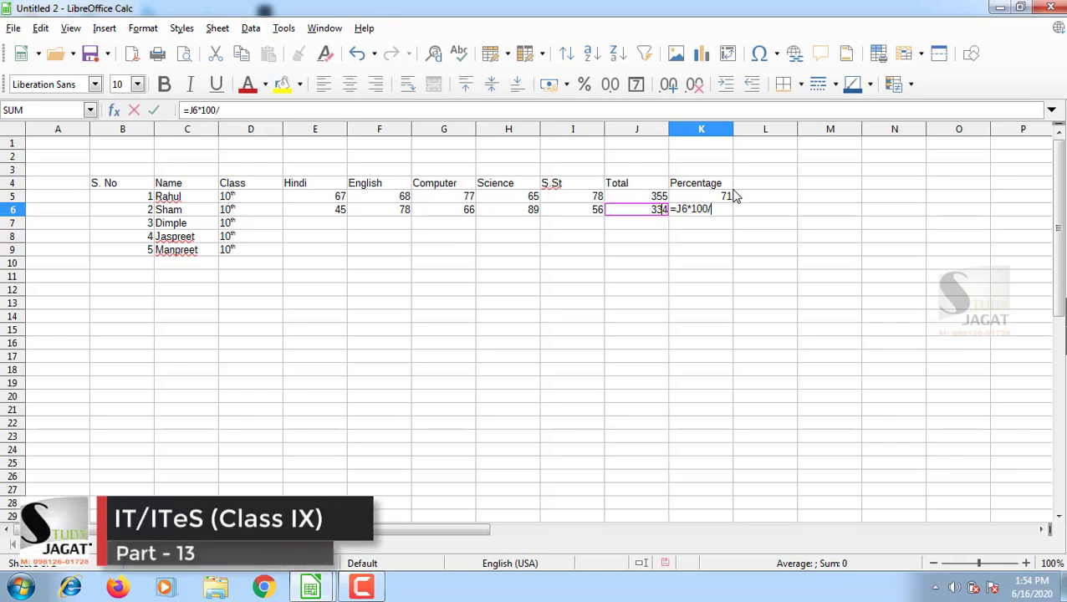
pyautogui.write('/500')
pyautogui.press('Return')
# Fill the J6 total and K6 percentage formulas down through row 9.
pyautogui.press('Up')
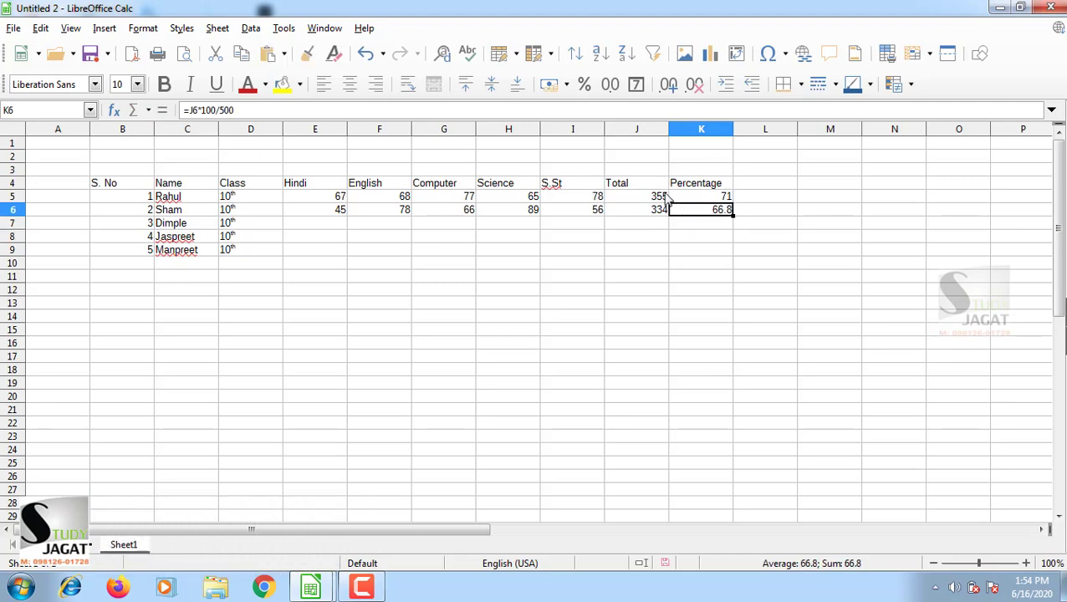
pyautogui.click(655, 216)
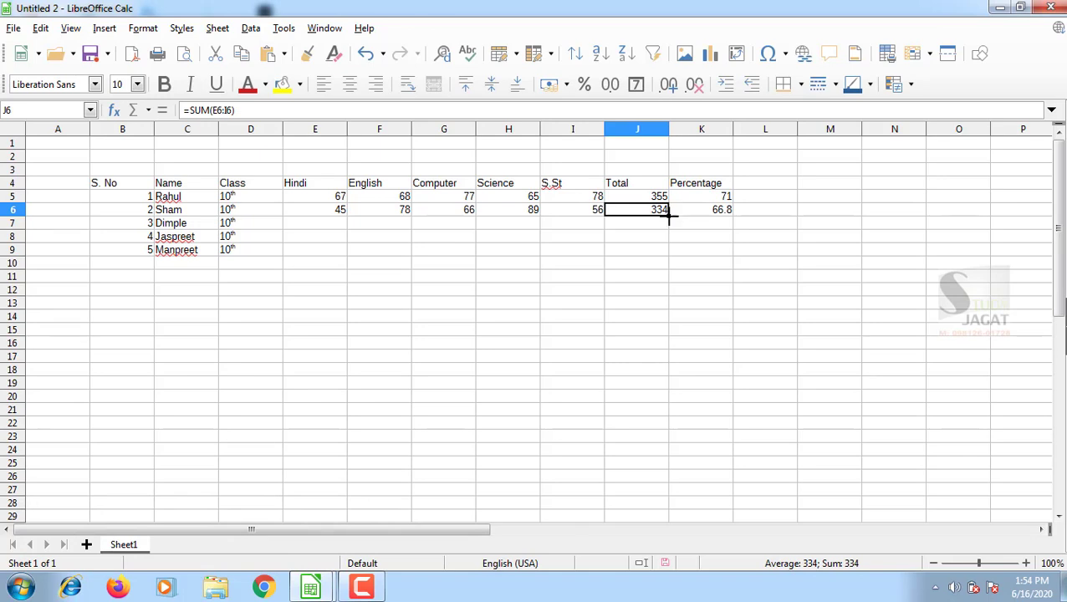
pyautogui.moveTo(669, 215); pyautogui.dragTo(669, 259)
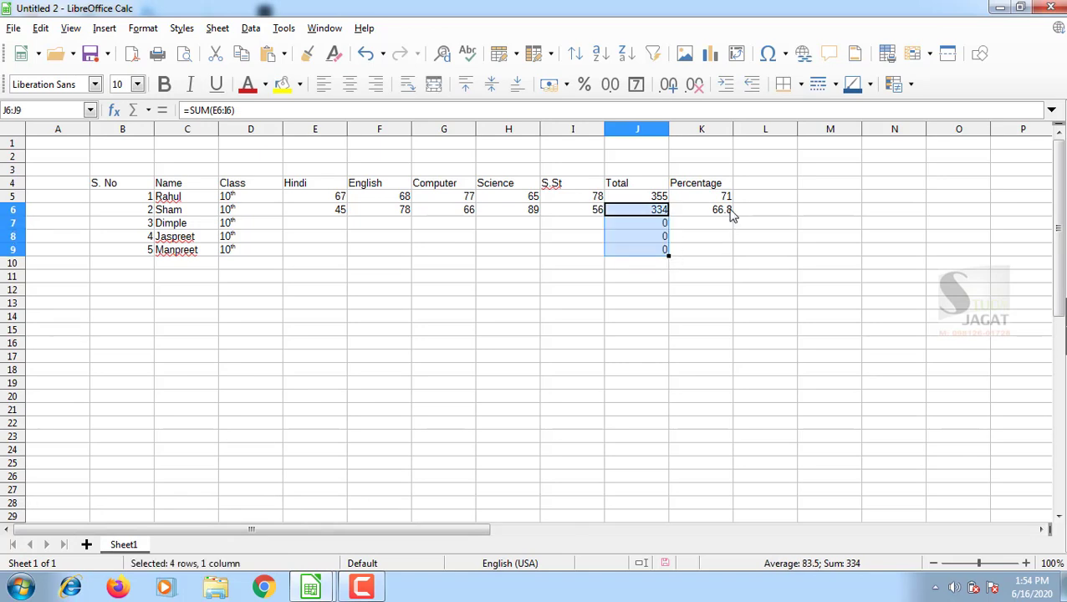
pyautogui.click(734, 214)
pyautogui.moveTo(733, 216); pyautogui.dragTo(738, 257)
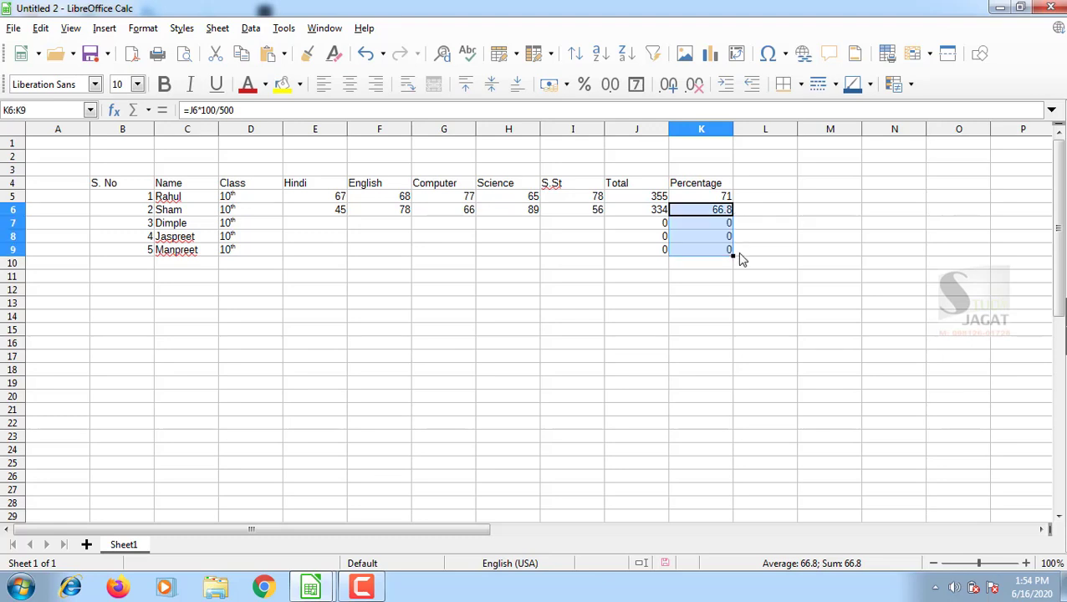
pyautogui.click(304, 224)
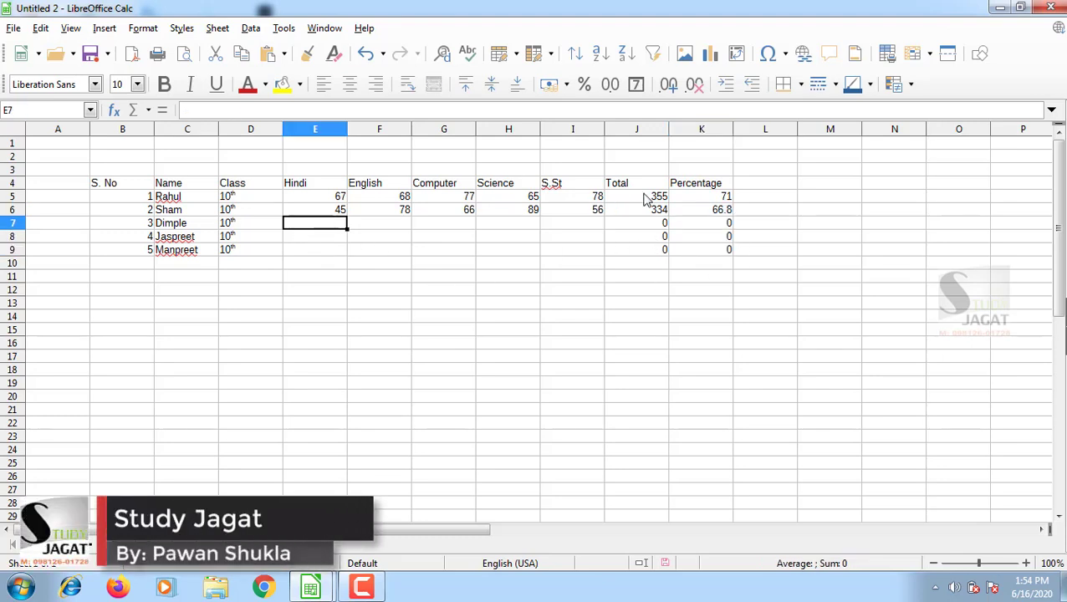
# Enter the third student's marks 78, 66, 55, 77 and 90 in row 7, totalling 366.
pyautogui.write('78')
pyautogui.press('Tab')
pyautogui.write('66')
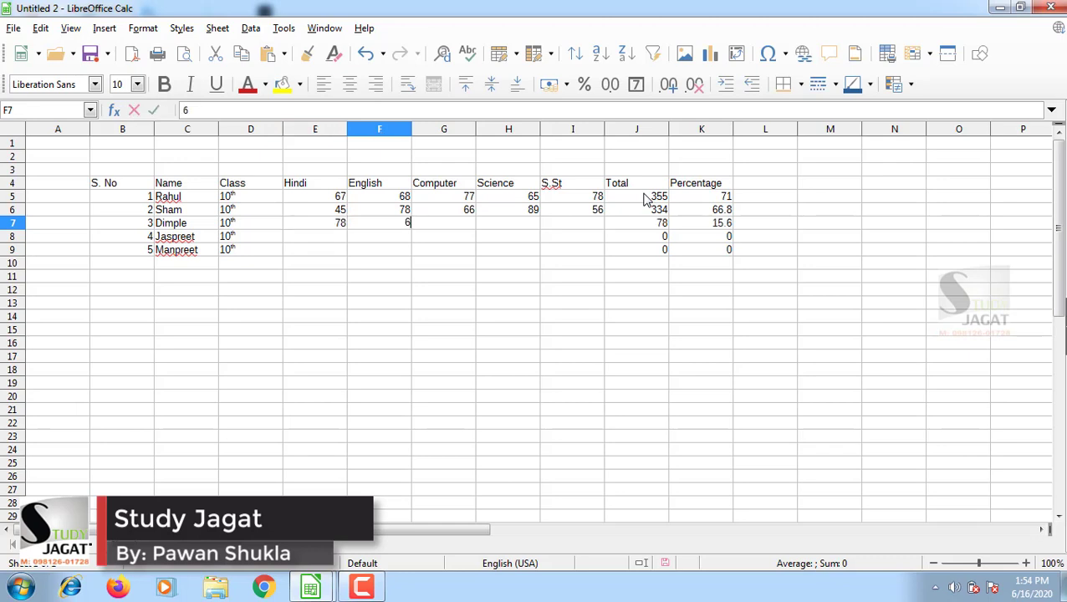
pyautogui.press('Tab')
pyautogui.write('55')
pyautogui.press('Tab')
pyautogui.write('77')
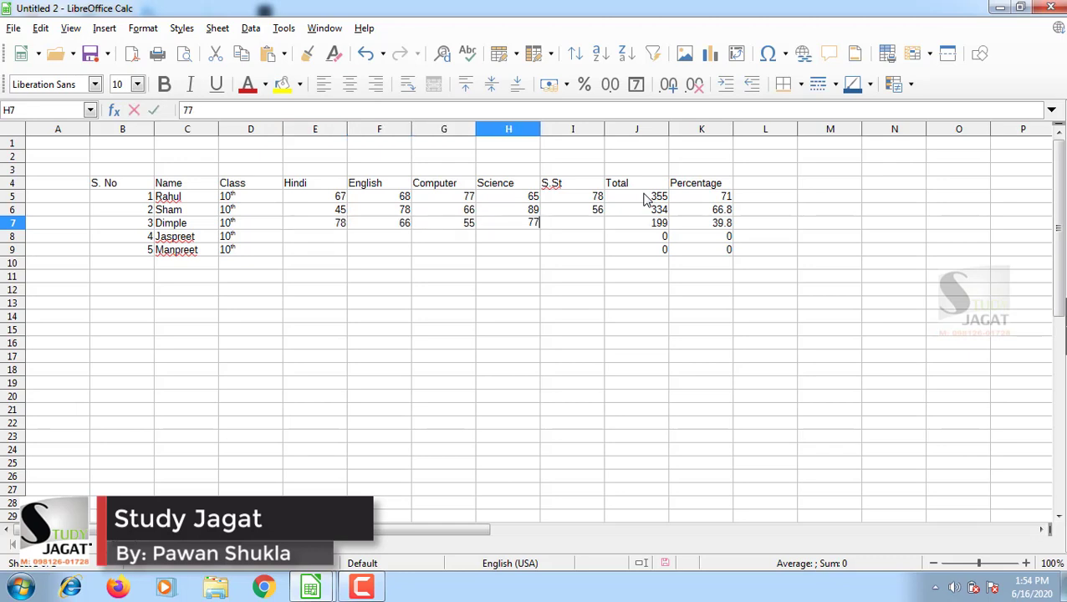
pyautogui.press('Tab')
pyautogui.write('90')
pyautogui.press('Tab')
pyautogui.press('Tab')
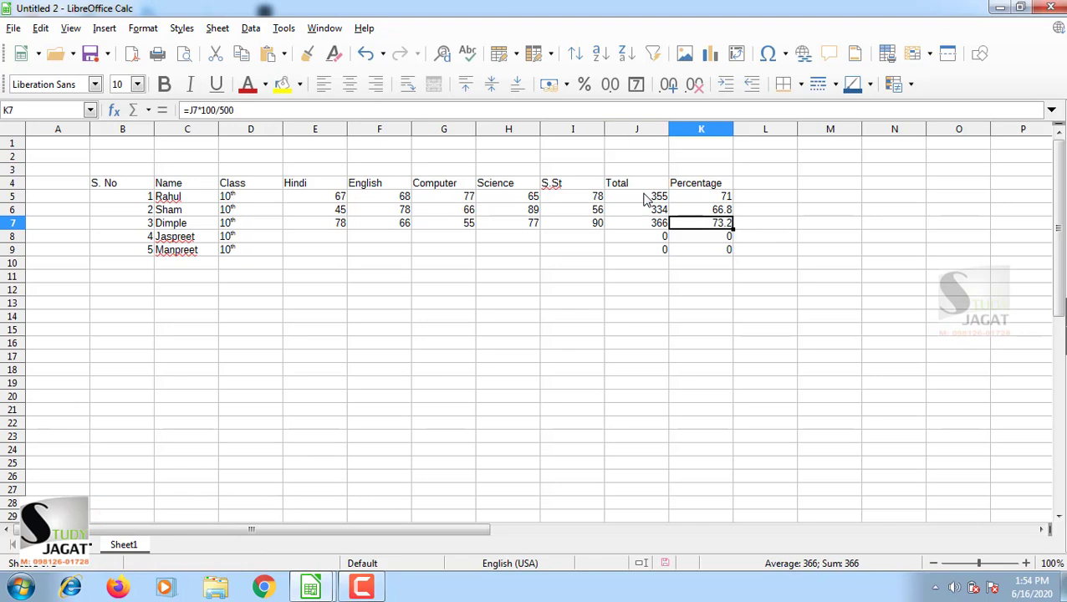
pyautogui.press('Return')
pyautogui.press('Left')
pyautogui.press('Left')
pyautogui.press('Left')
pyautogui.press('Left')
pyautogui.press('Left')
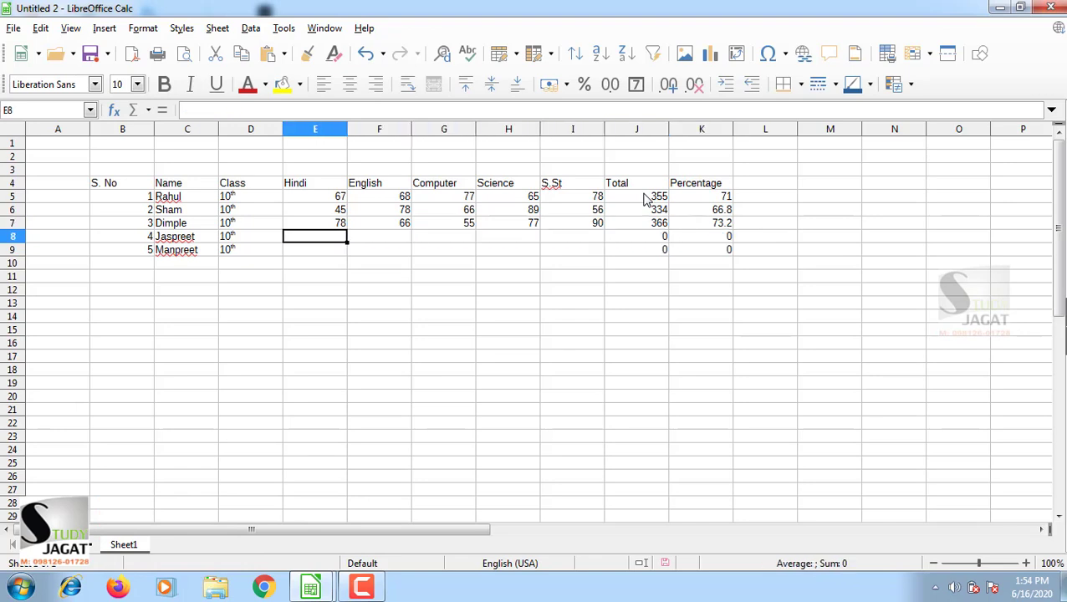
# Enter the fourth student's marks 34, 65, 77, 87 and 99 in row 8, totalling 362.
pyautogui.write('34')
pyautogui.press('Tab')
pyautogui.write('65')
pyautogui.press('Tab')
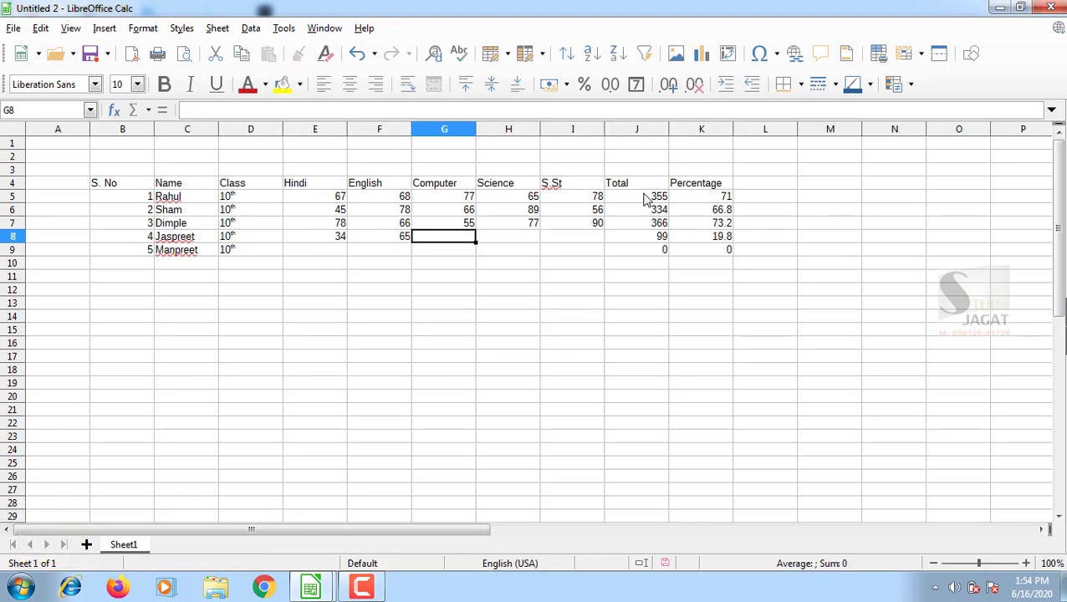
pyautogui.write('77')
pyautogui.press('Tab')
pyautogui.write('87')
pyautogui.press('Tab')
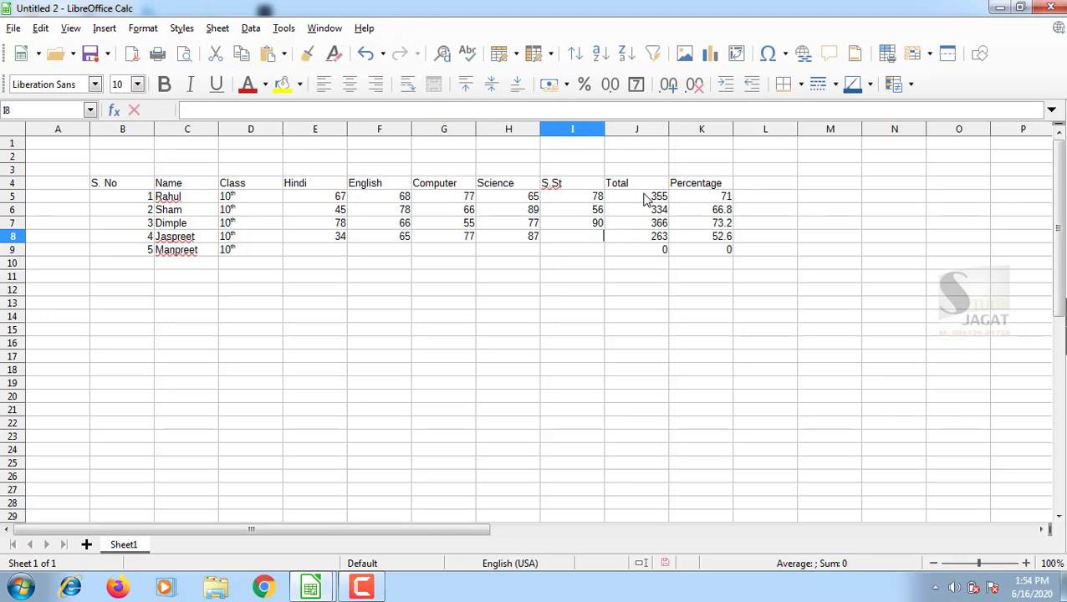
pyautogui.write('99')
pyautogui.press('Tab')
pyautogui.press('Tab')
pyautogui.press('Tab')
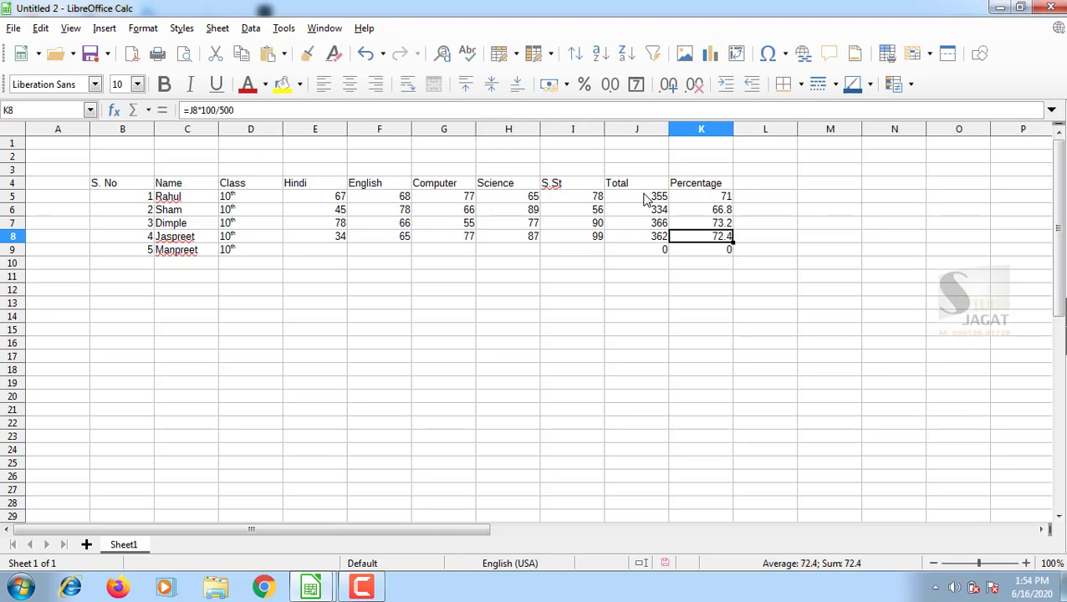
pyautogui.press('Left')
pyautogui.press('Left')
pyautogui.press('Left')
pyautogui.press('Left')
pyautogui.press('Left')
pyautogui.press('Left')
pyautogui.press('Left')
pyautogui.press('Left')
pyautogui.press('Left')
pyautogui.press('Left')
pyautogui.press('Left')
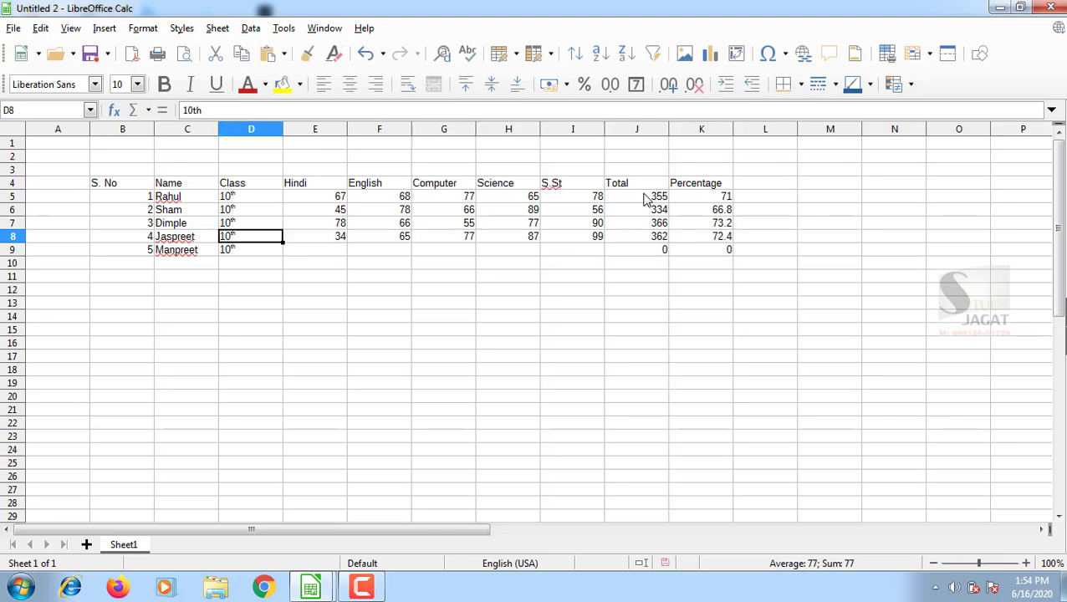
pyautogui.press('Right')
pyautogui.press('Right')
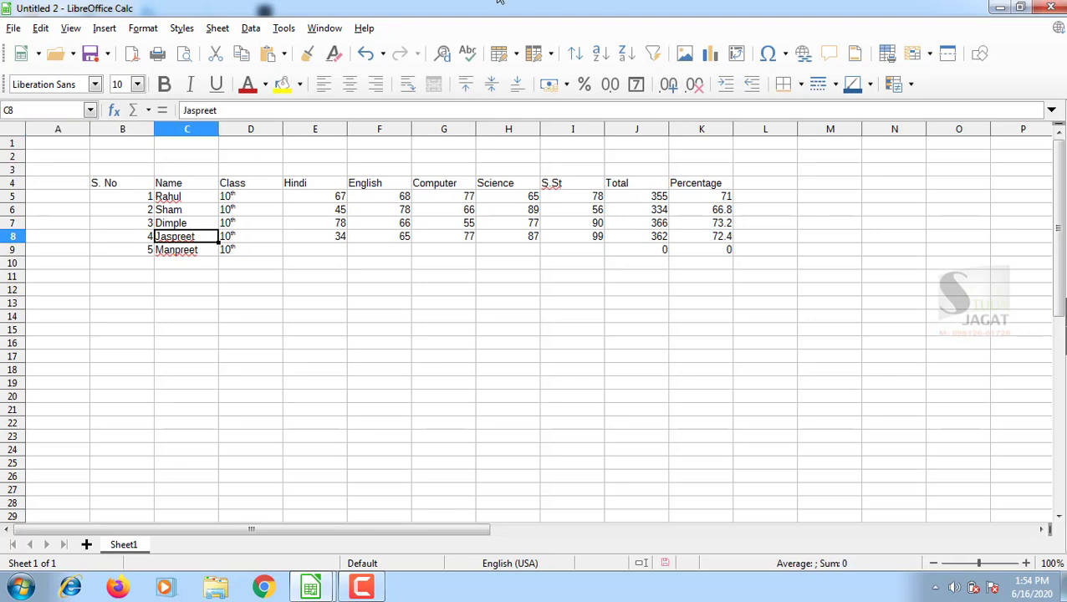
# Save the marks table in Documents as the password-protected ODF spreadsheet 'student'.
pyautogui.click(13, 32)
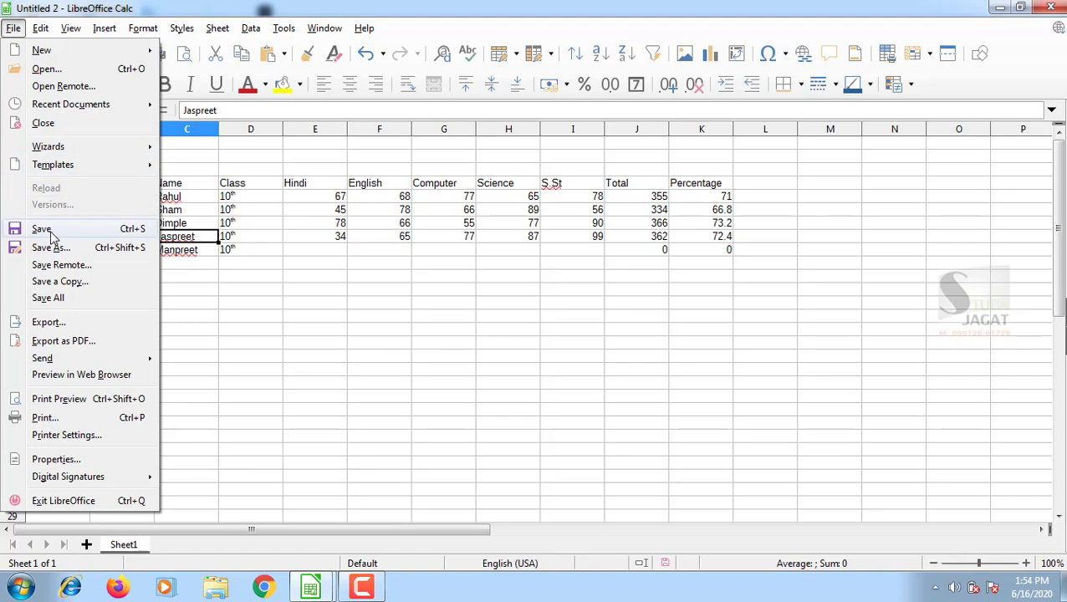
pyautogui.click(118, 235)
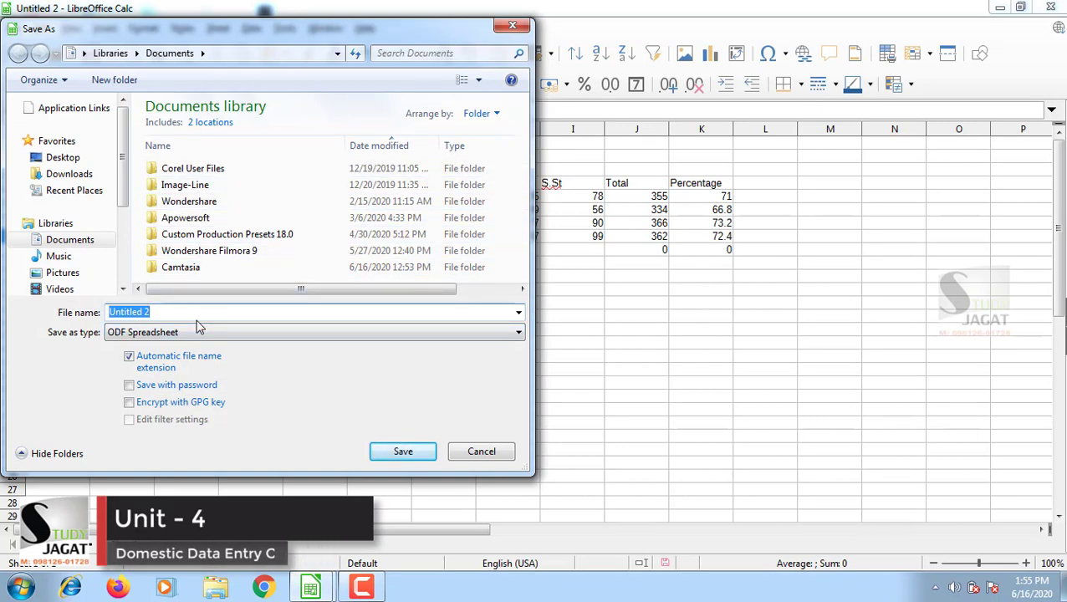
pyautogui.write('student')
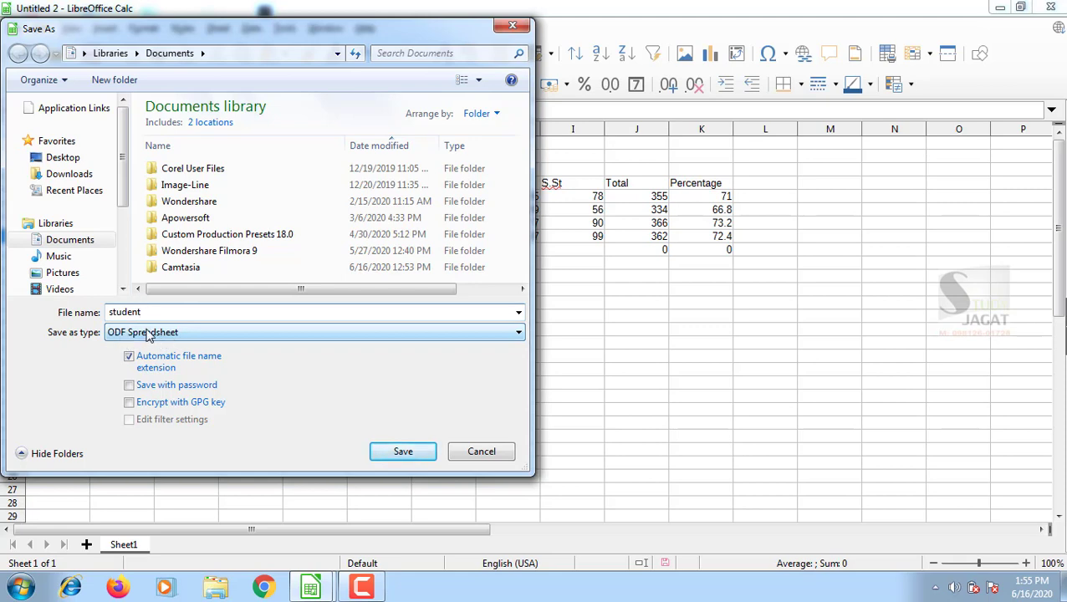
pyautogui.click(130, 386)
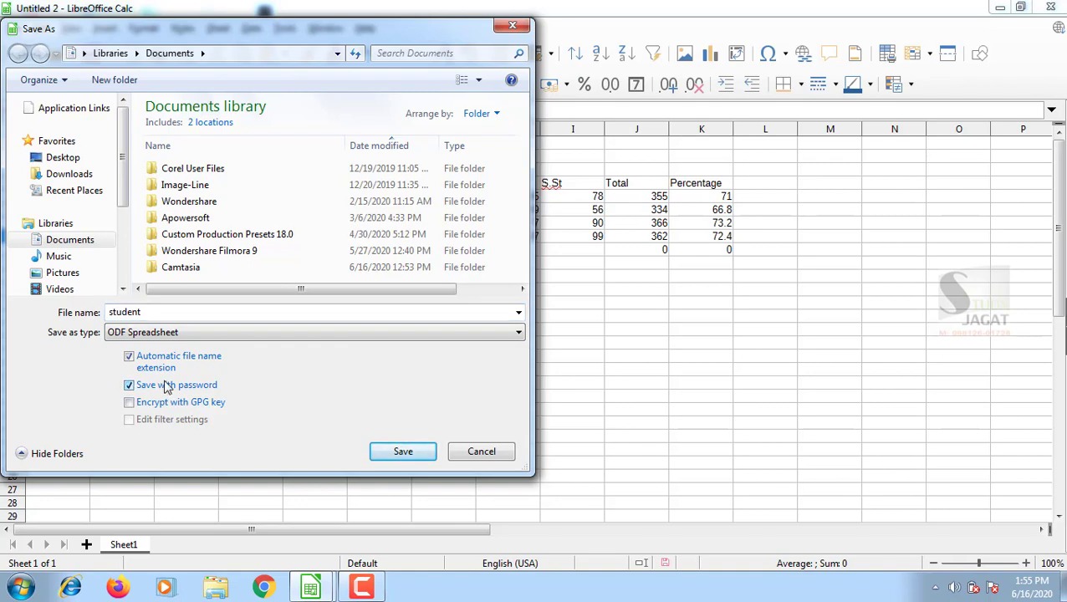
pyautogui.click(396, 451)
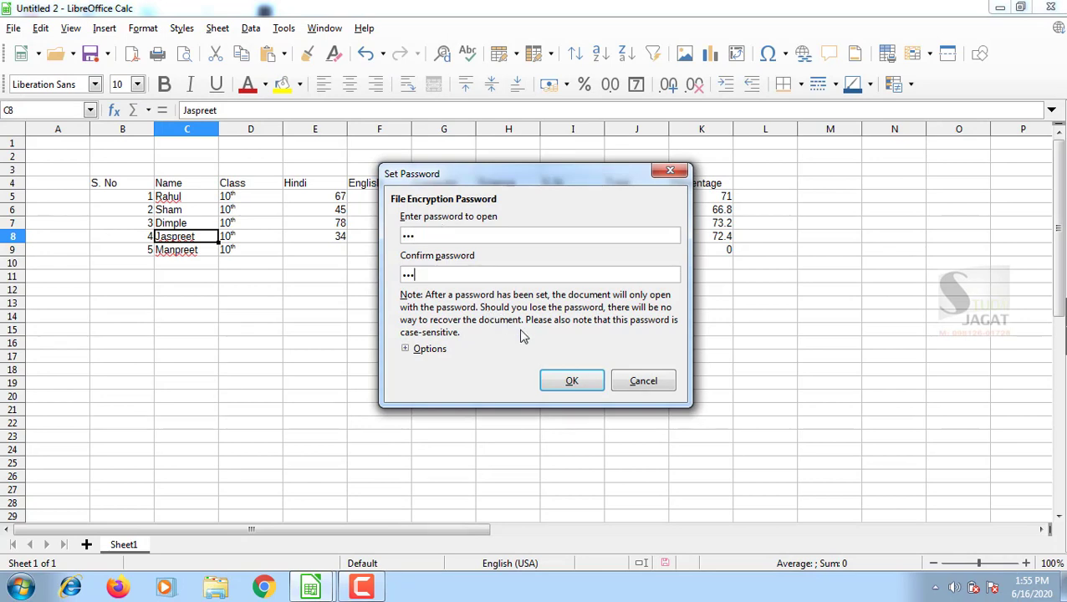
pyautogui.click(571, 381)
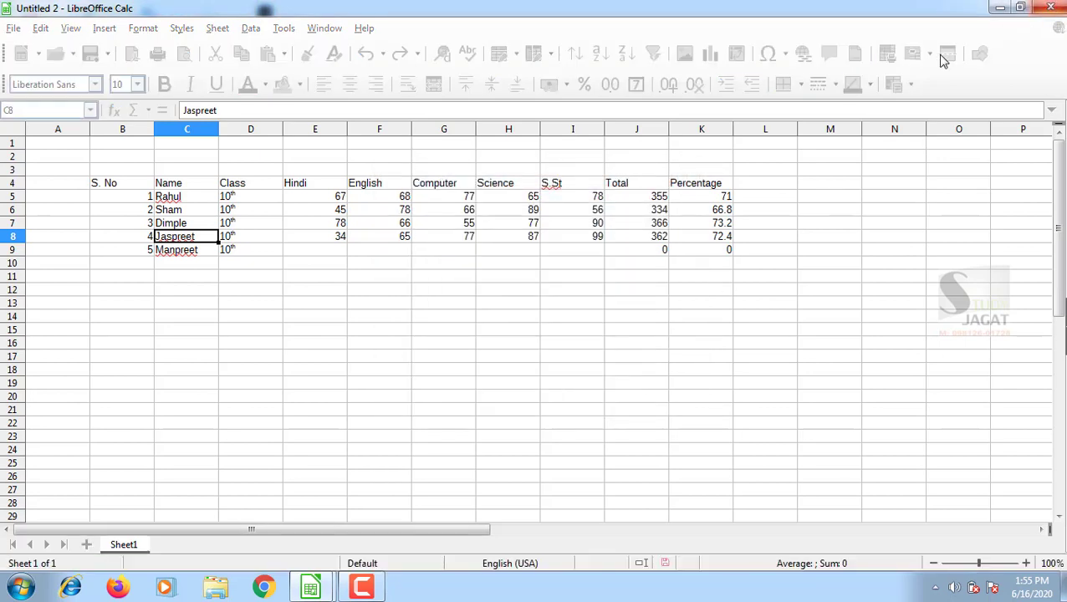
# Start a new blank spreadsheet and open student.ods from Documents.
pyautogui.hotkey('ctrl', 'n')
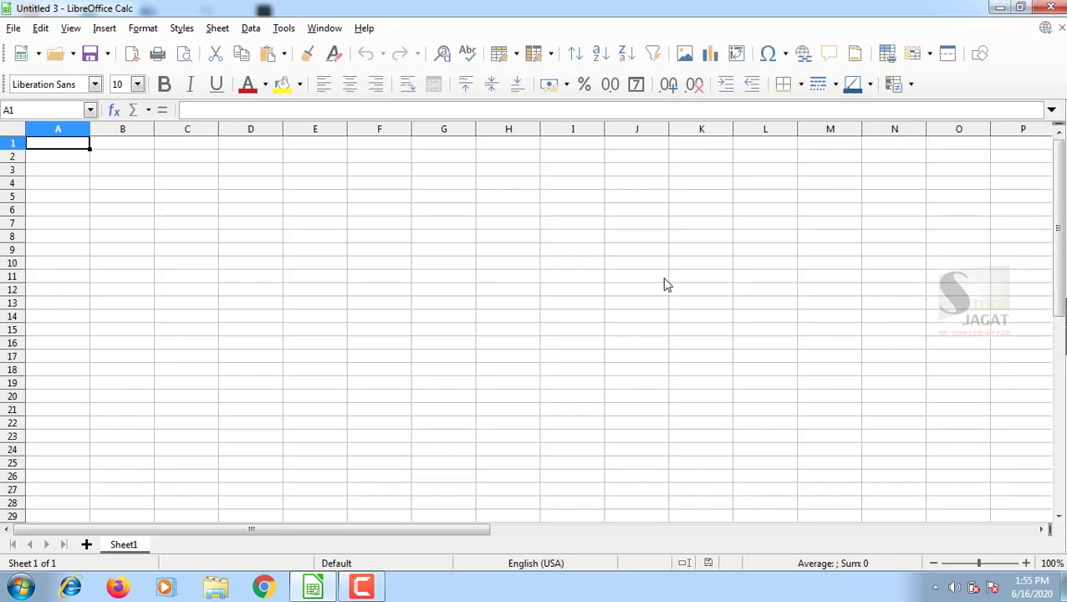
pyautogui.click(15, 29)
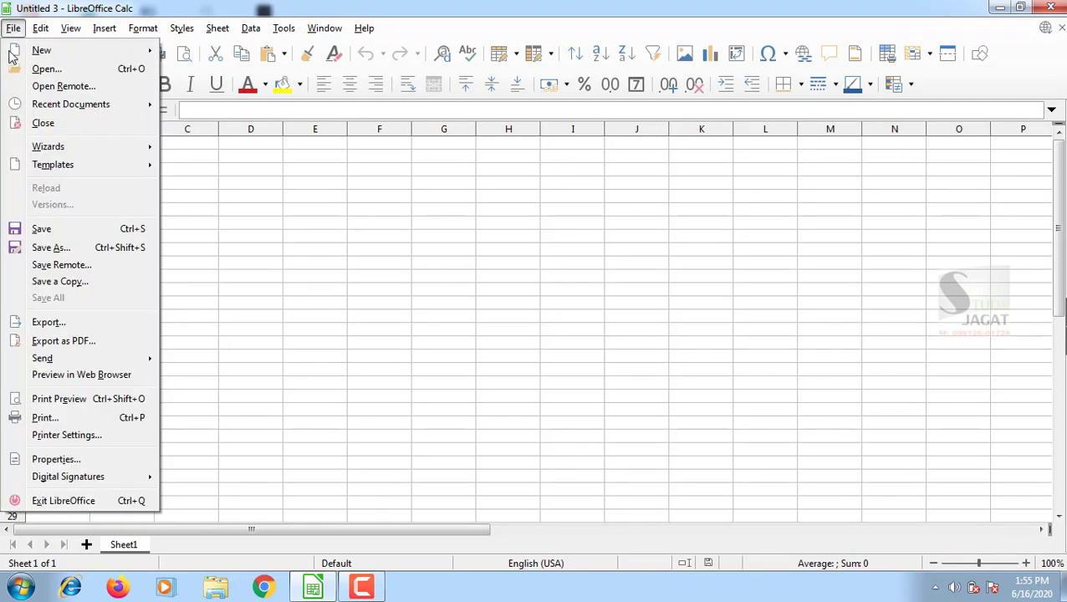
pyautogui.click(59, 69)
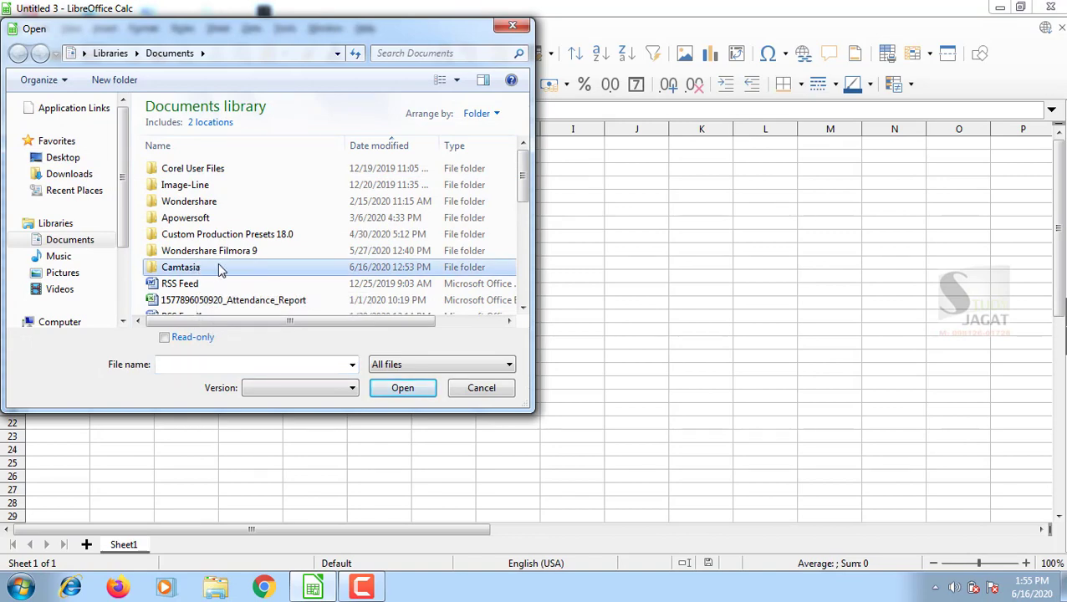
pyautogui.scroll(-4, 218, 266)
pyautogui.scroll(-2, 217, 264)
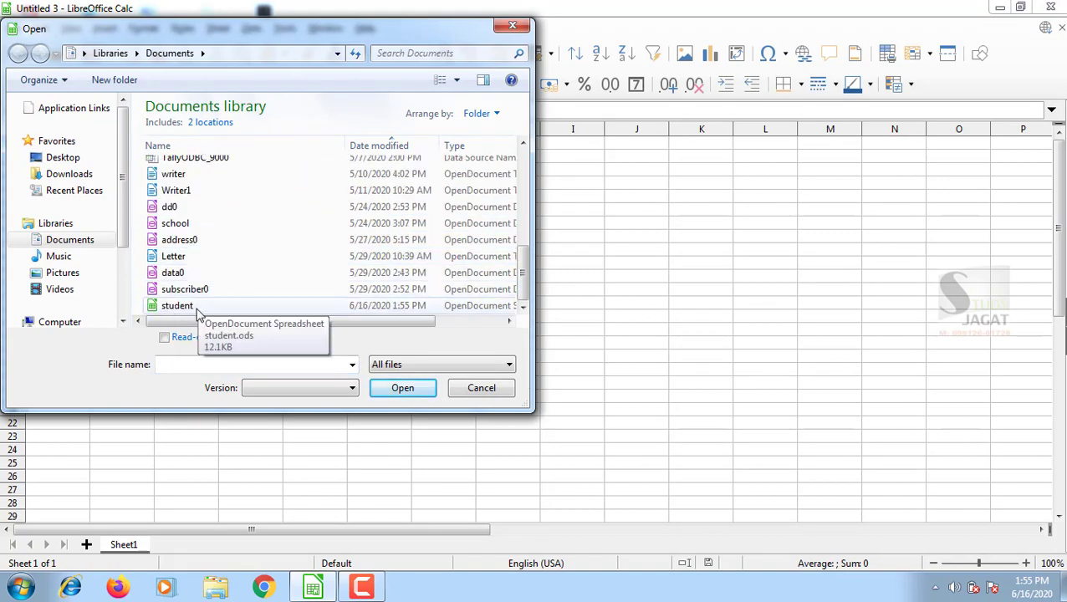
pyautogui.click(184, 307)
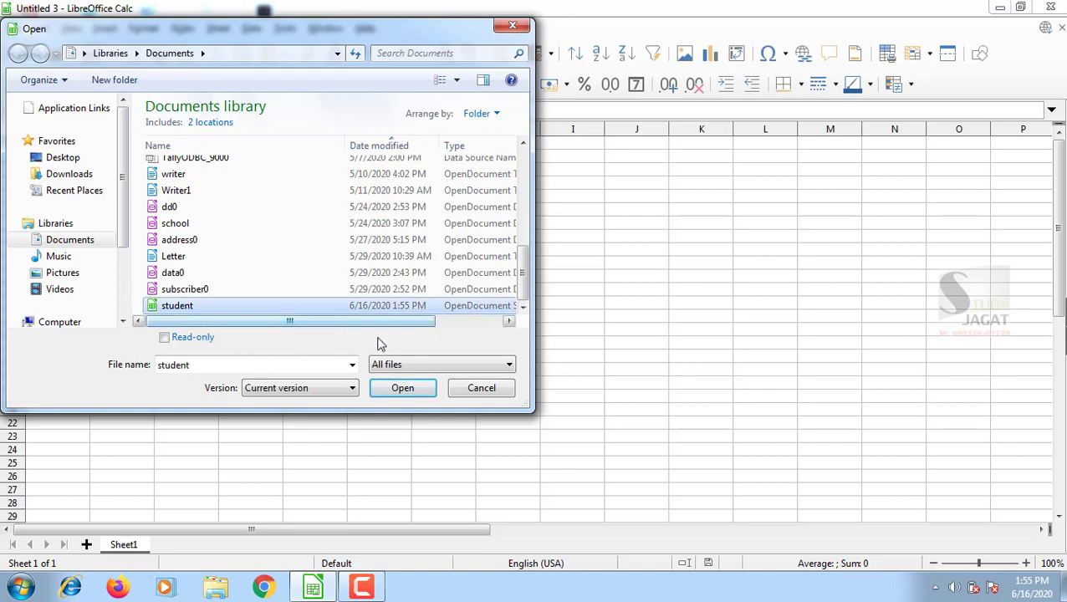
pyautogui.click(401, 389)
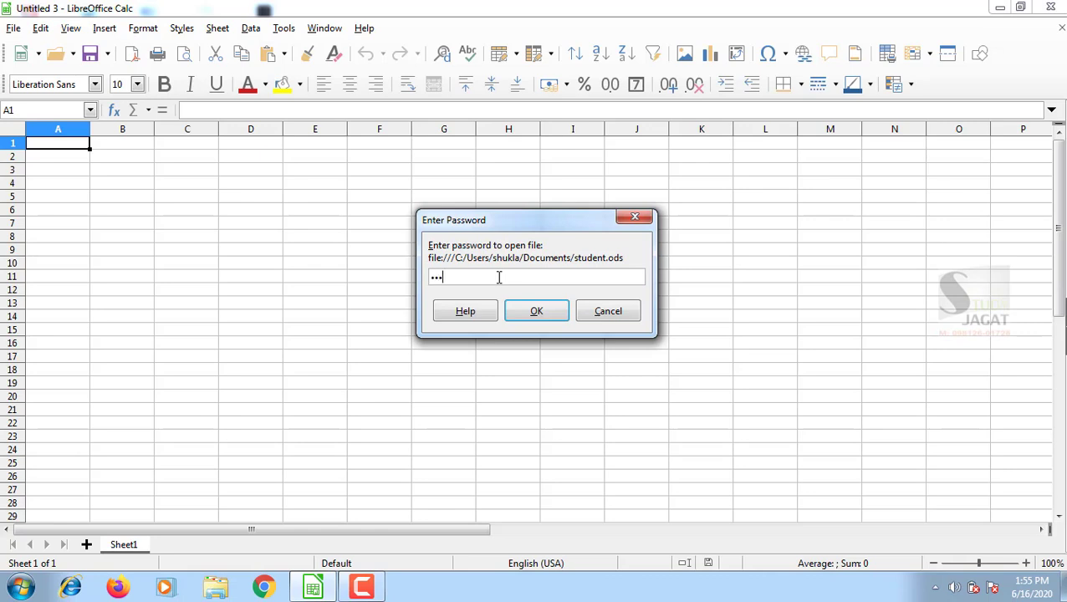
# Confirm the password to open student.ods and add empty sheets Sheet2, Sheet3 and Sheet4.
pyautogui.click(530, 311)
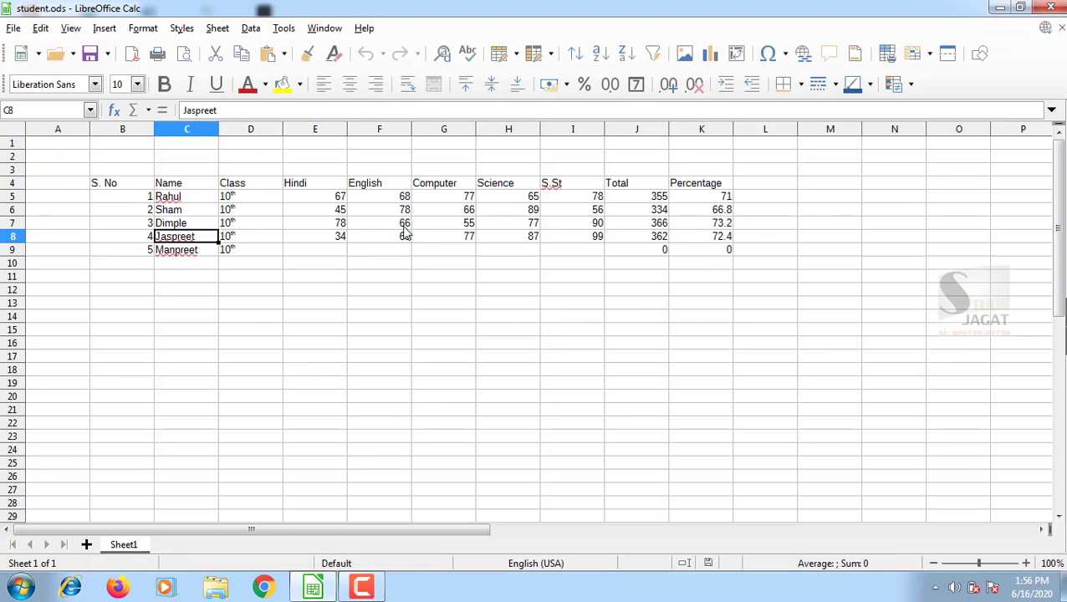
pyautogui.click(86, 544)
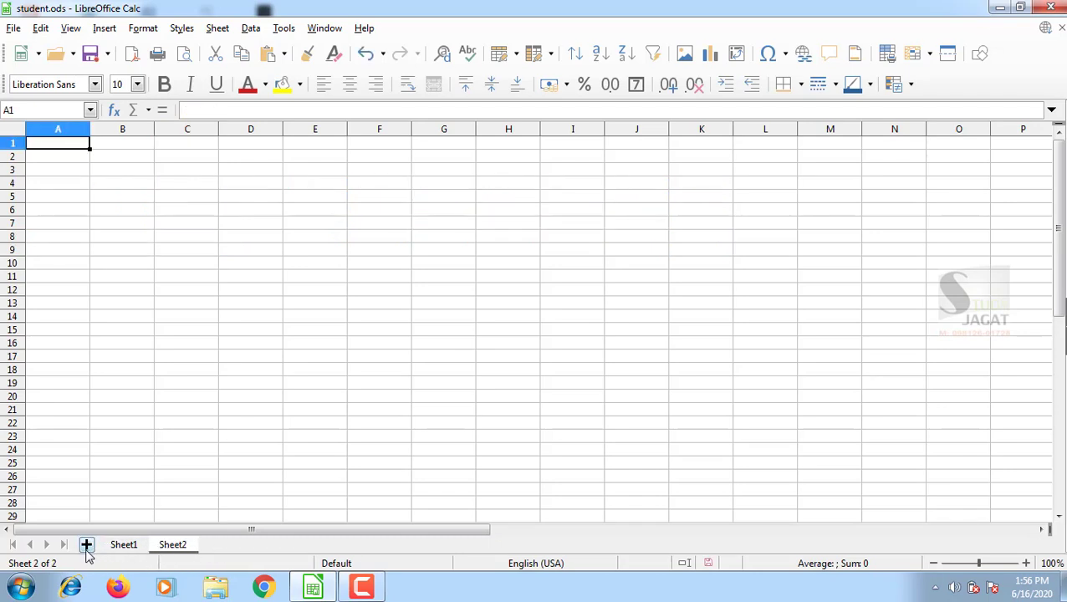
pyautogui.click(86, 544)
pyautogui.click(86, 544)
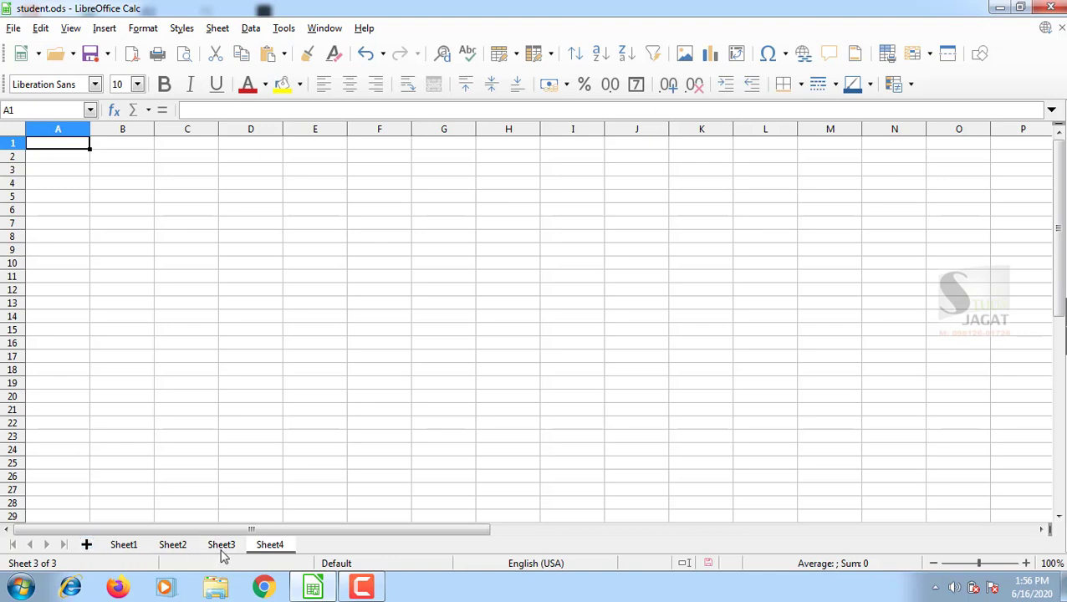